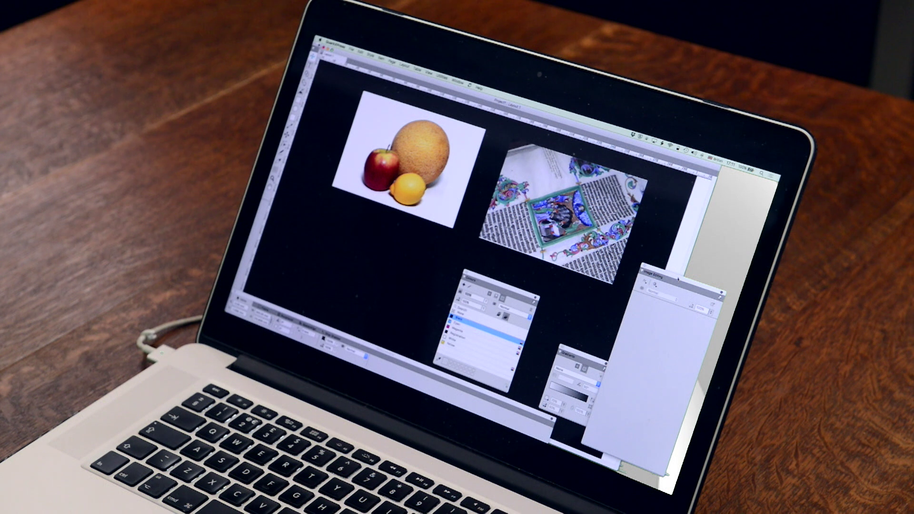
Reposition the fruit picture on the page and move the Colours palette clear of the pictures
drag(464, 193, 443, 166)
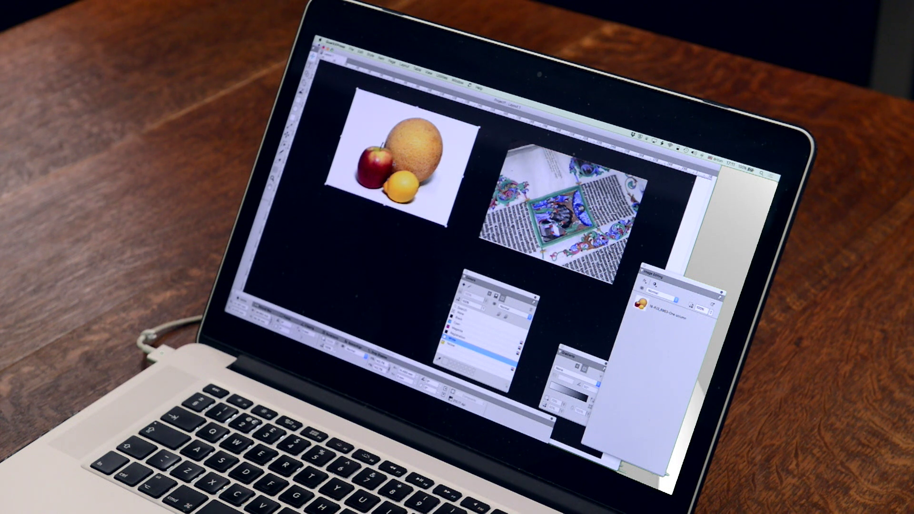
key(super+plus)
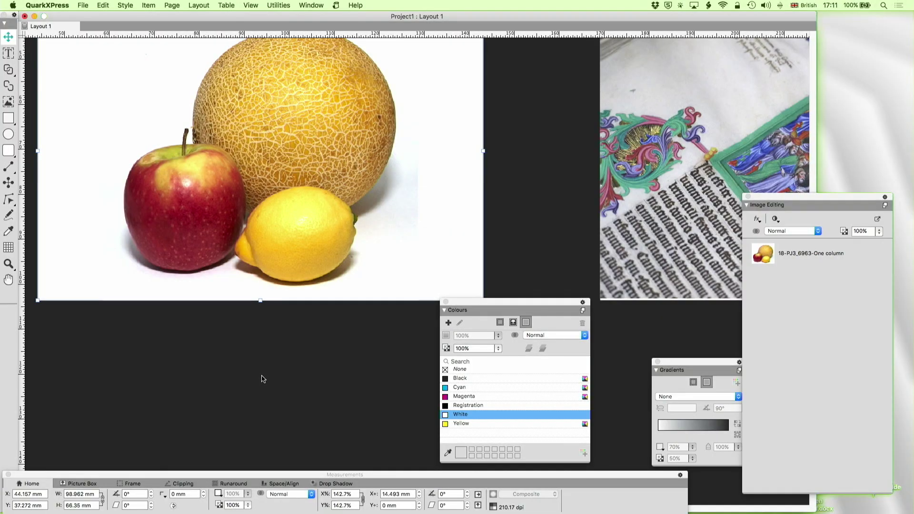
scroll(352, 368, down, 3)
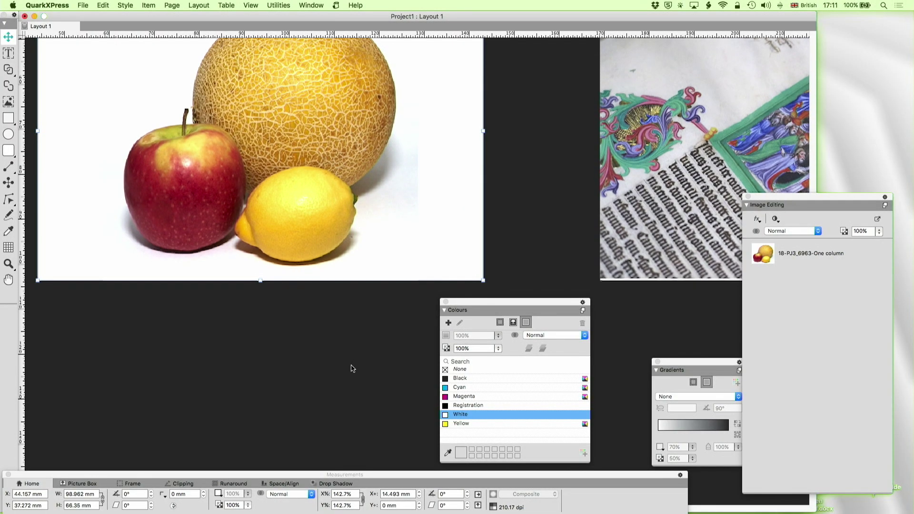
scroll(352, 370, up, 1)
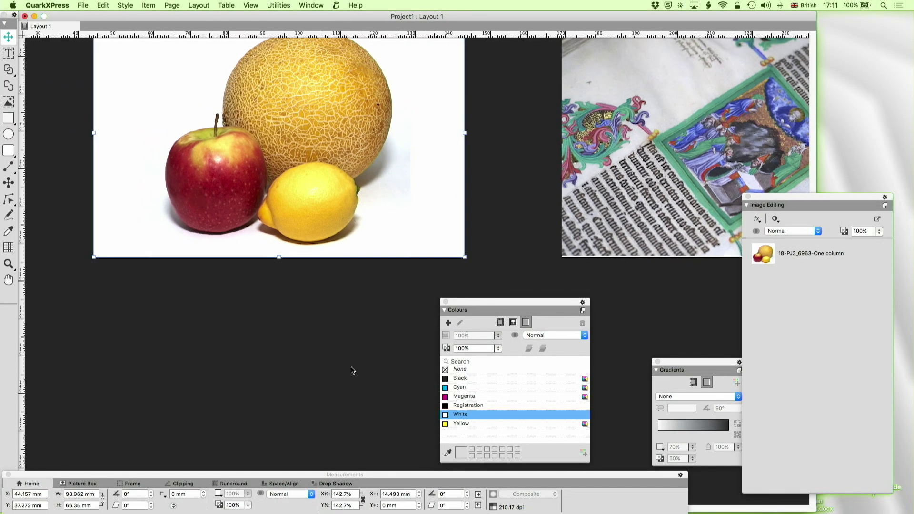
scroll(351, 370, down, 3)
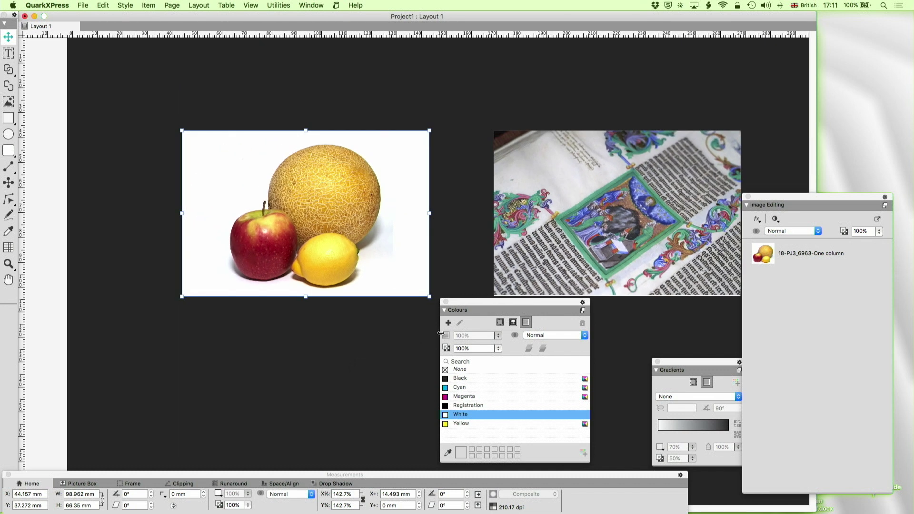
drag(468, 301, 505, 315)
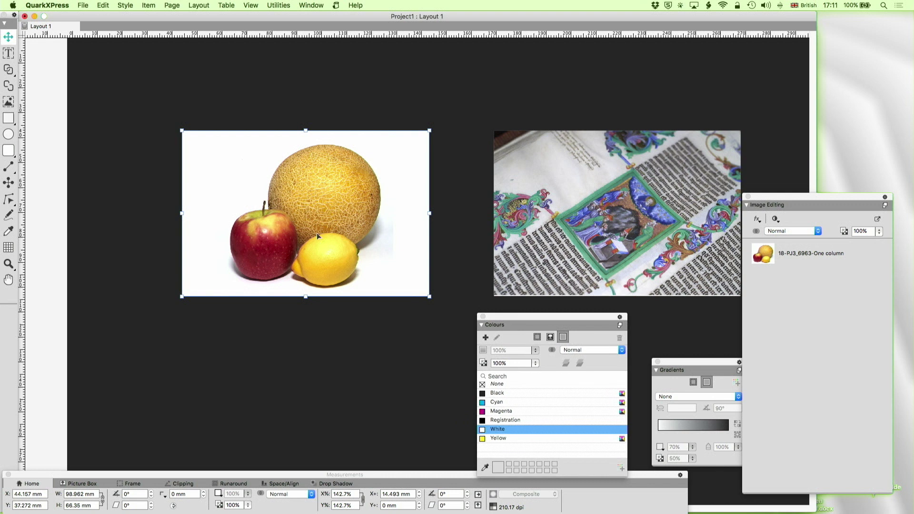
scroll(318, 235, down, 2)
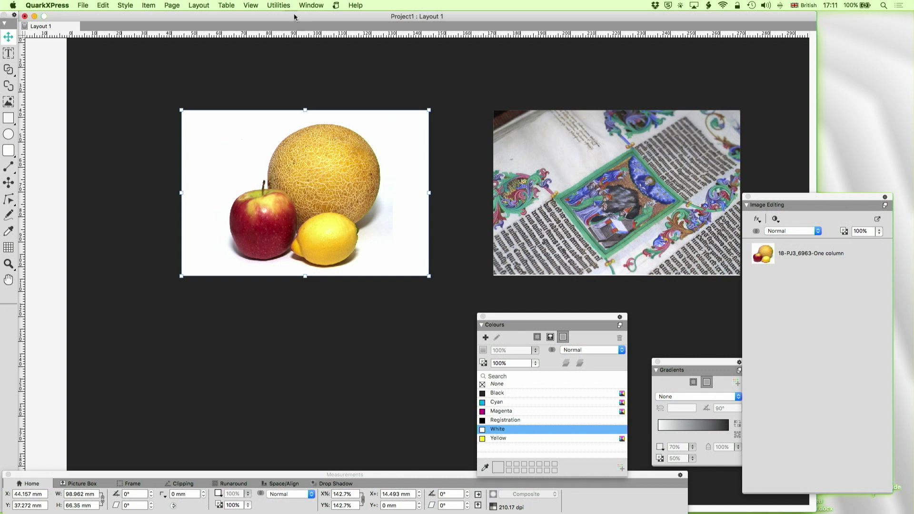
Show the hidden reflections beneath both pictures and align the fruit picture with its own reflection at X 49.538 mm
click(250, 5)
click(245, 227)
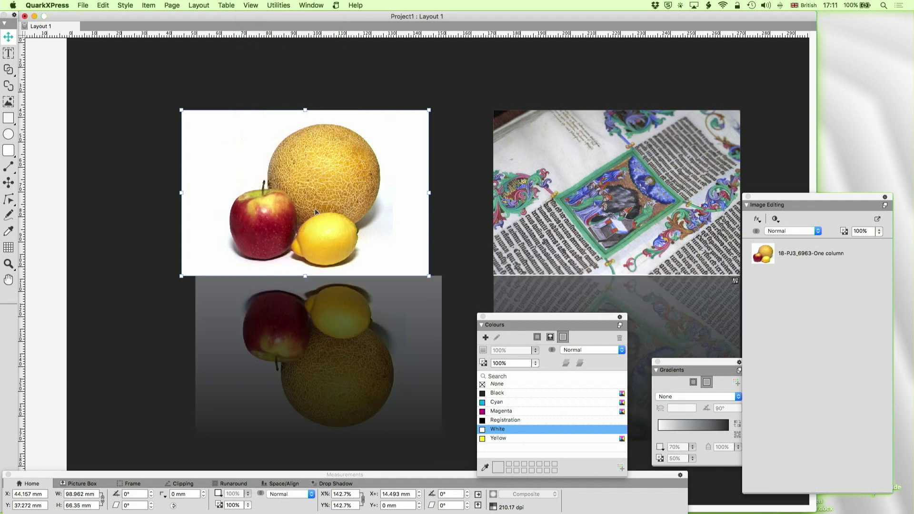
drag(315, 209, 328, 207)
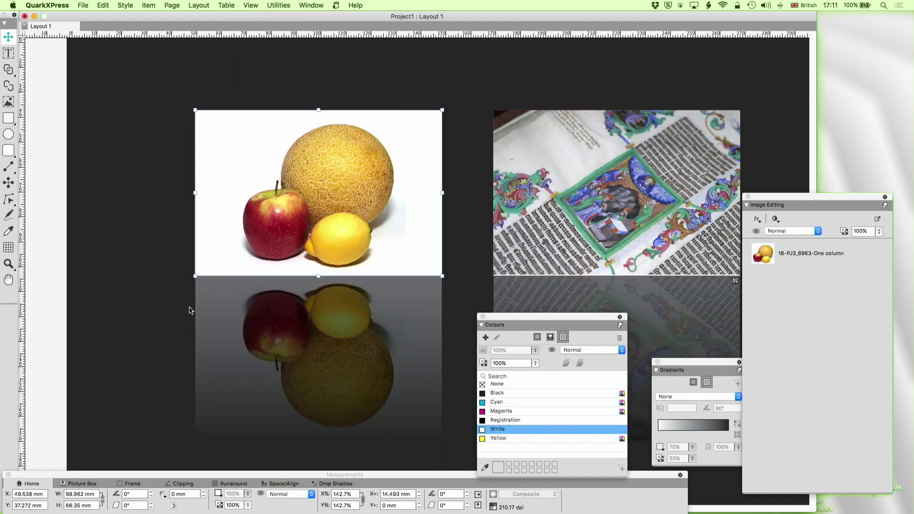
Delete only the mirrored fruit image from the reflection box beneath the original picture
click(150, 286)
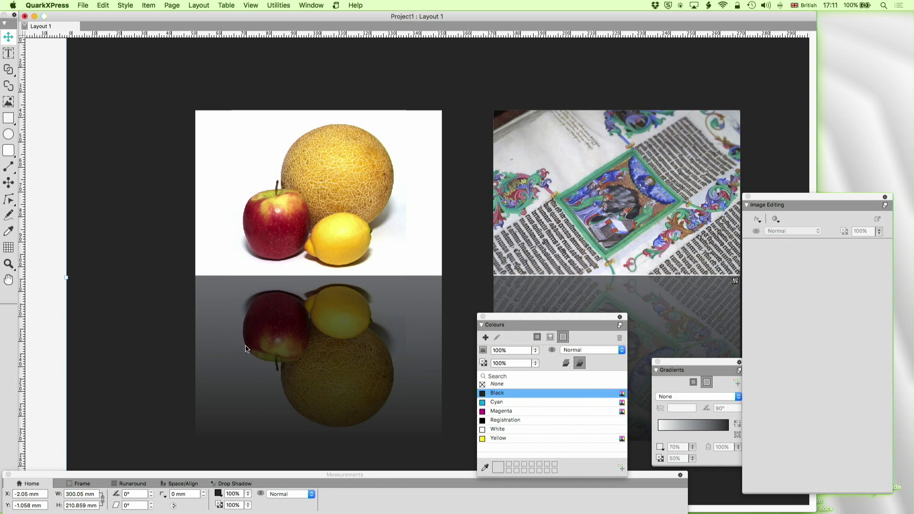
double_click(369, 345)
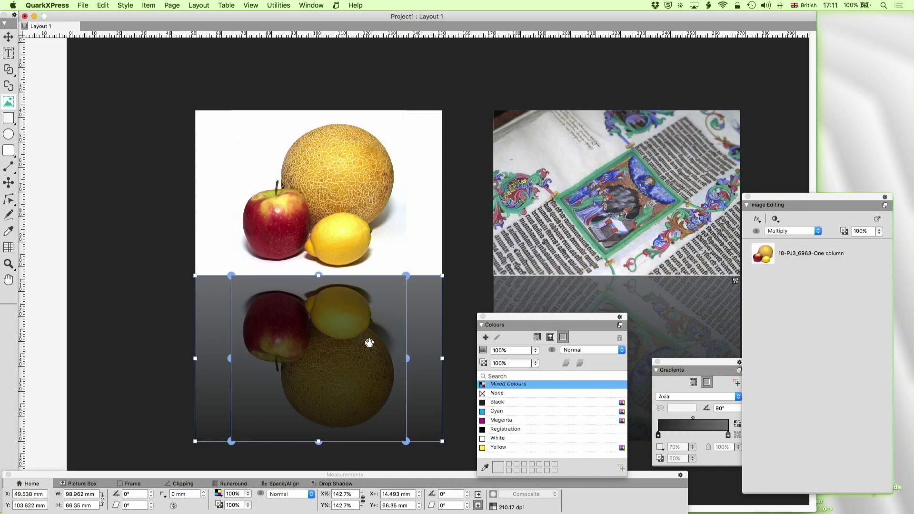
key(Delete)
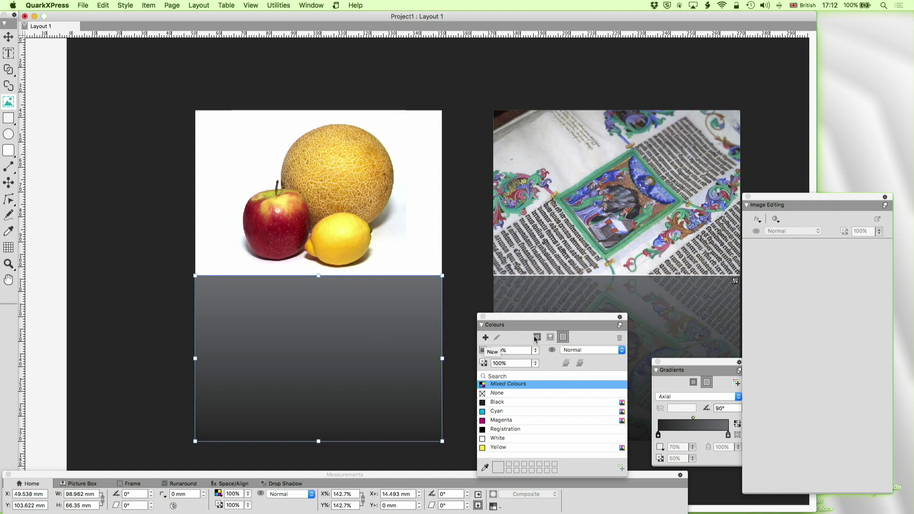
Examine the colour, shade and opacity of both colour stops in the empty reflection box's gradient
click(698, 364)
drag(698, 364, 670, 357)
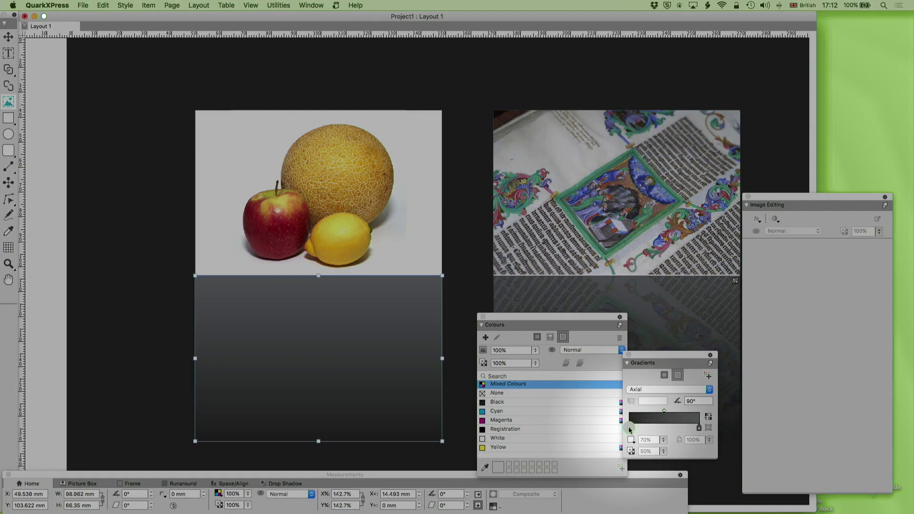
click(630, 427)
click(699, 428)
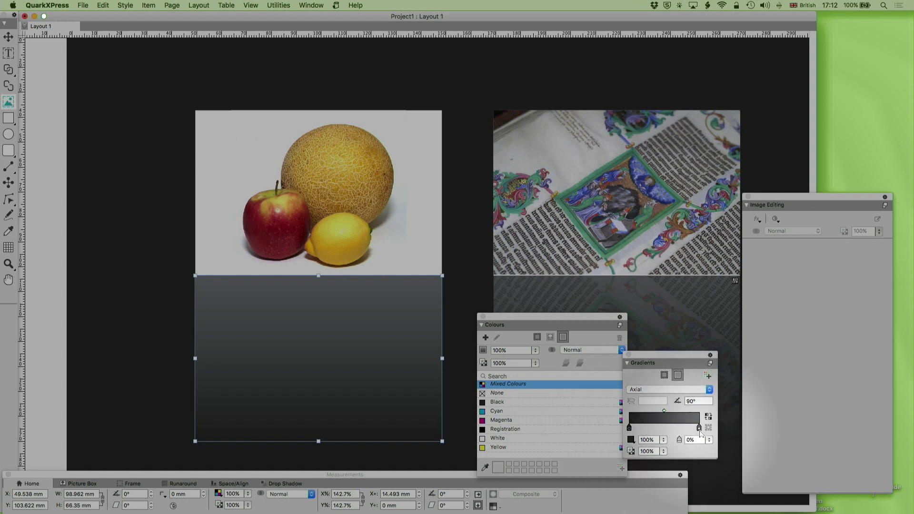
click(699, 428)
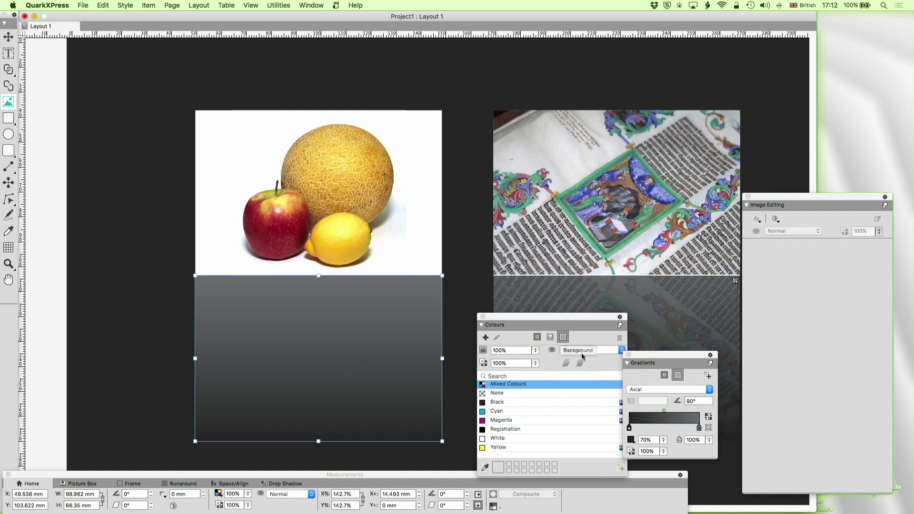
Copy the original fruit image into the gradient box beneath it and flip the pasted image vertically
drag(559, 318, 558, 270)
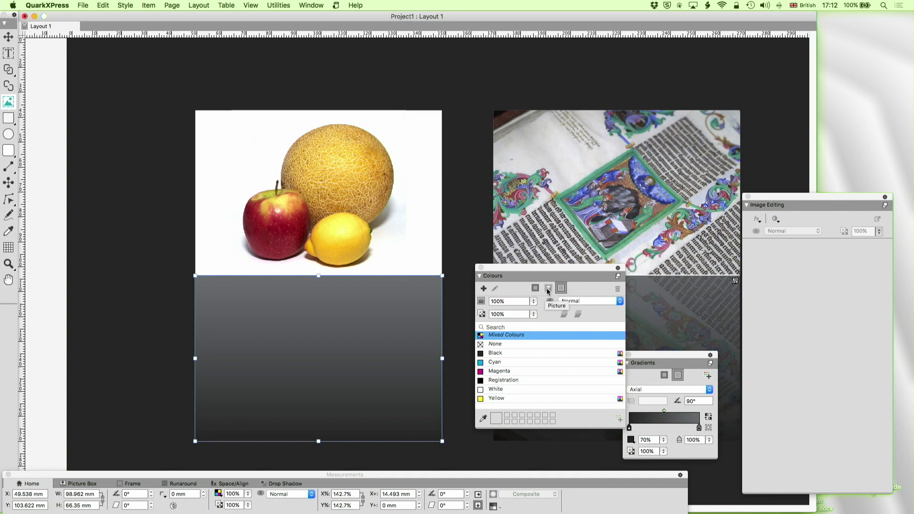
click(315, 177)
click(429, 168)
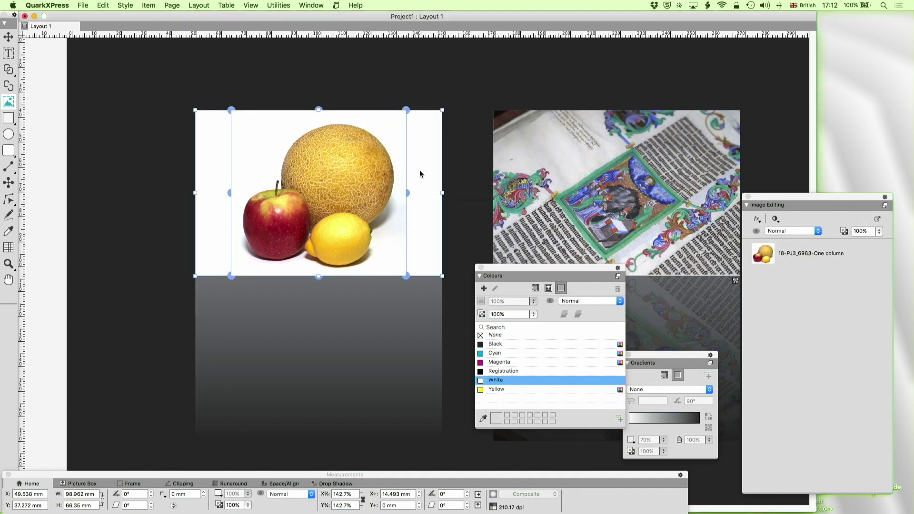
click(322, 310)
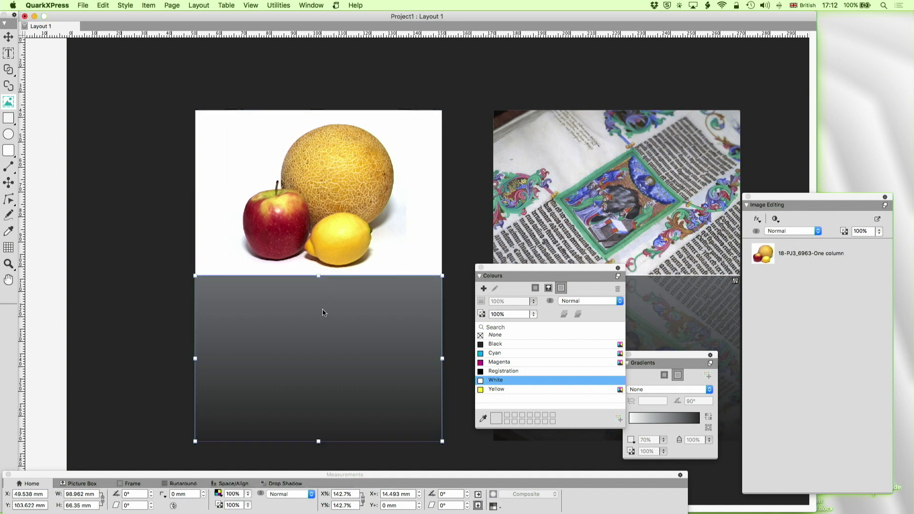
key(super+v)
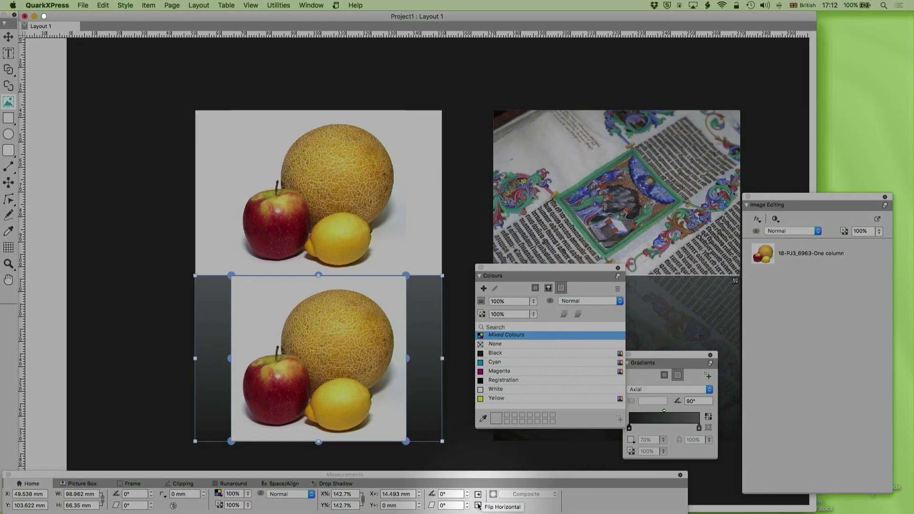
click(478, 505)
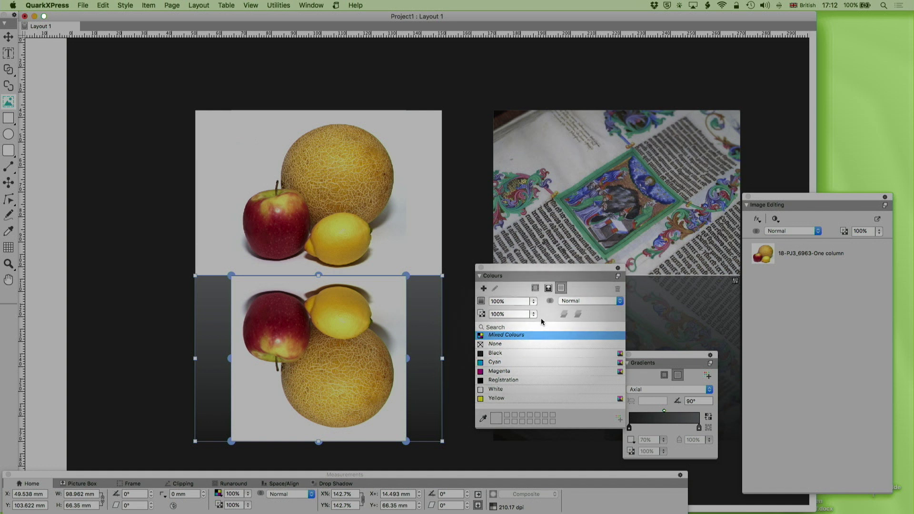
Set the flipped image's picture blend mode to Multiply and deselect its box
click(548, 288)
click(573, 301)
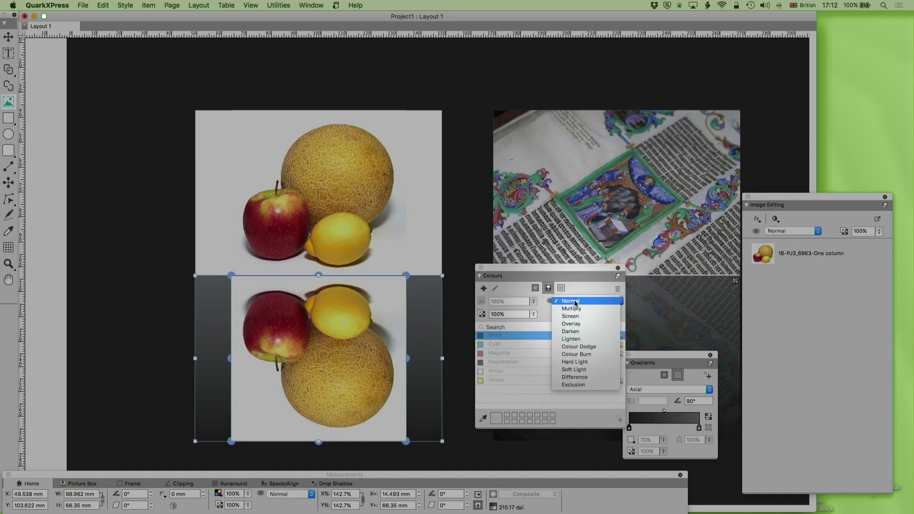
click(571, 308)
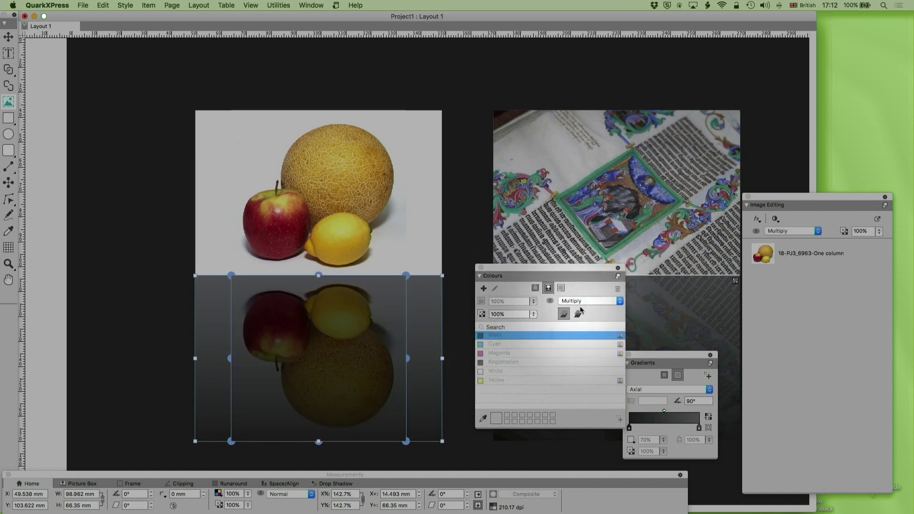
click(161, 312)
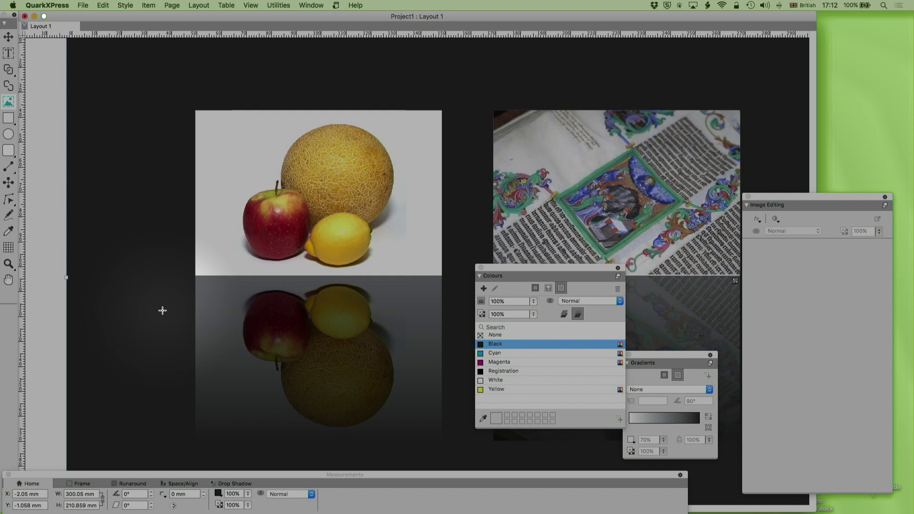
scroll(162, 311, down, 2)
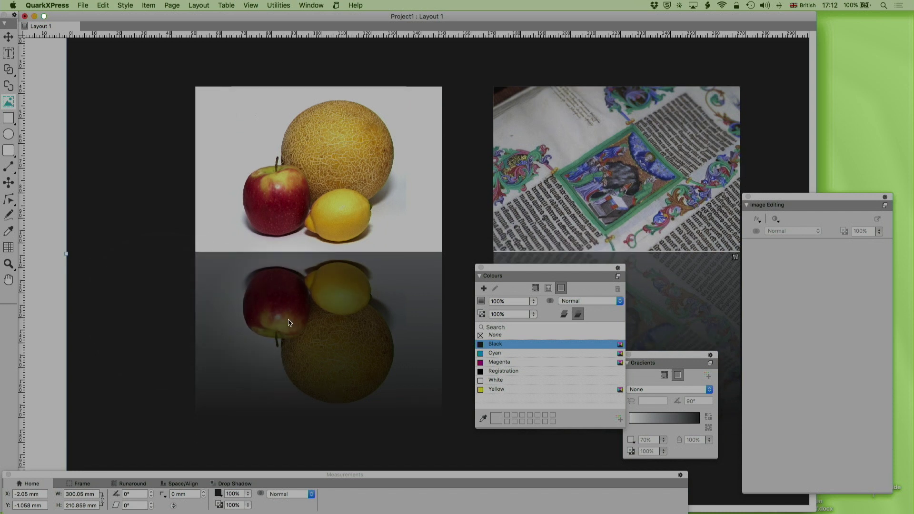
drag(288, 319, 124, 303)
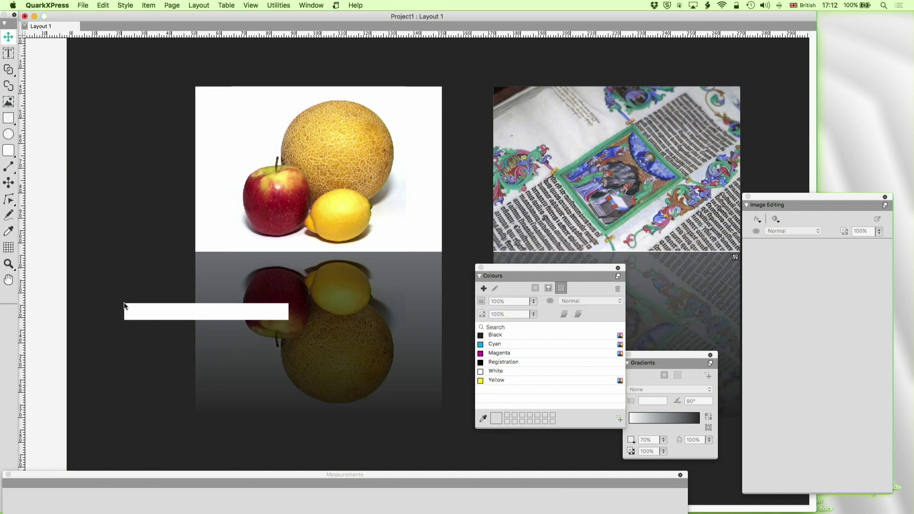
key(super+z)
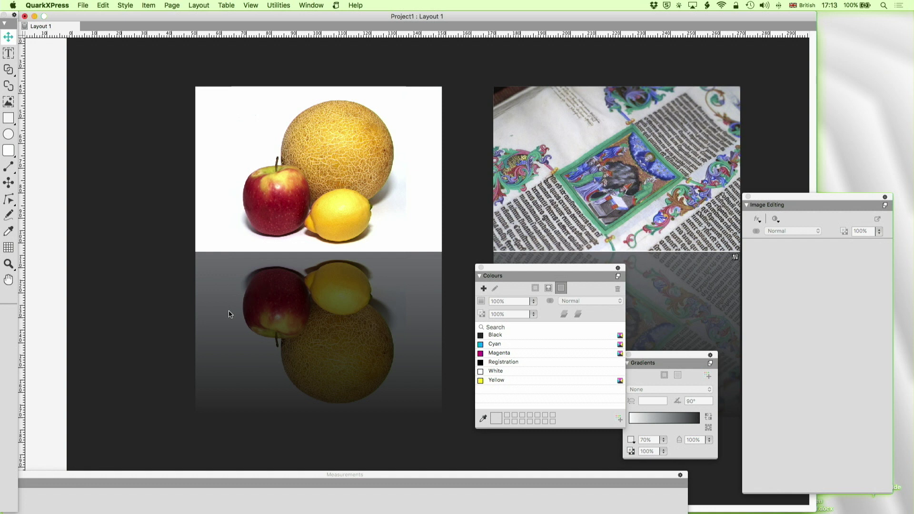
Delete the fruit reflection box and place a duplicate of the fruit picture directly beneath the original, at Y 103.622 mm
click(374, 312)
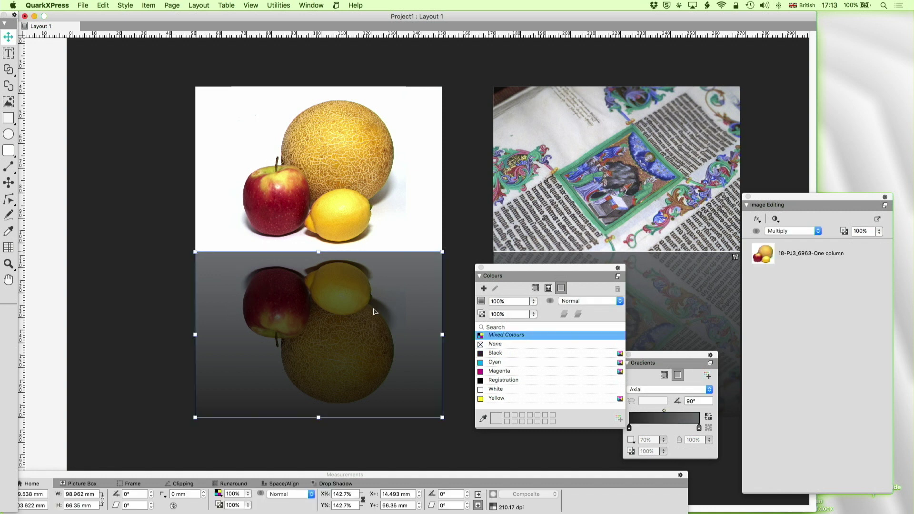
key(Delete)
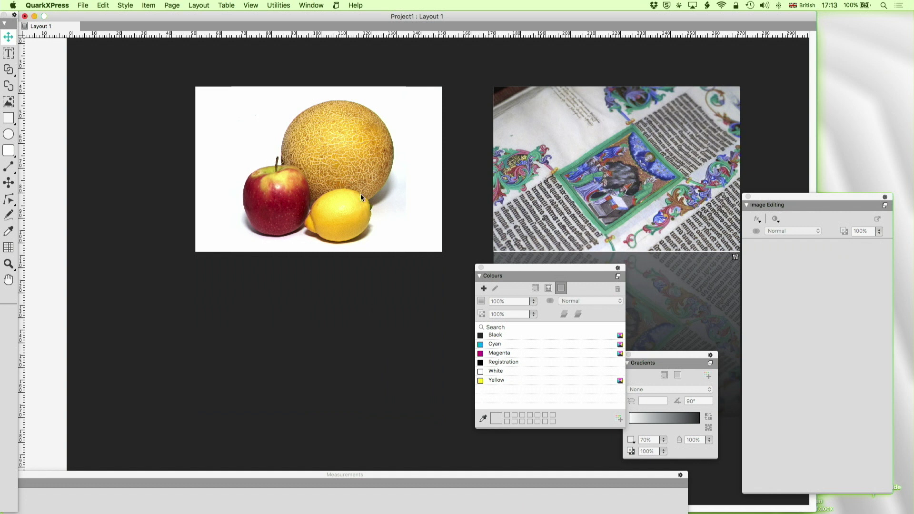
click(368, 171)
drag(369, 212, 369, 333)
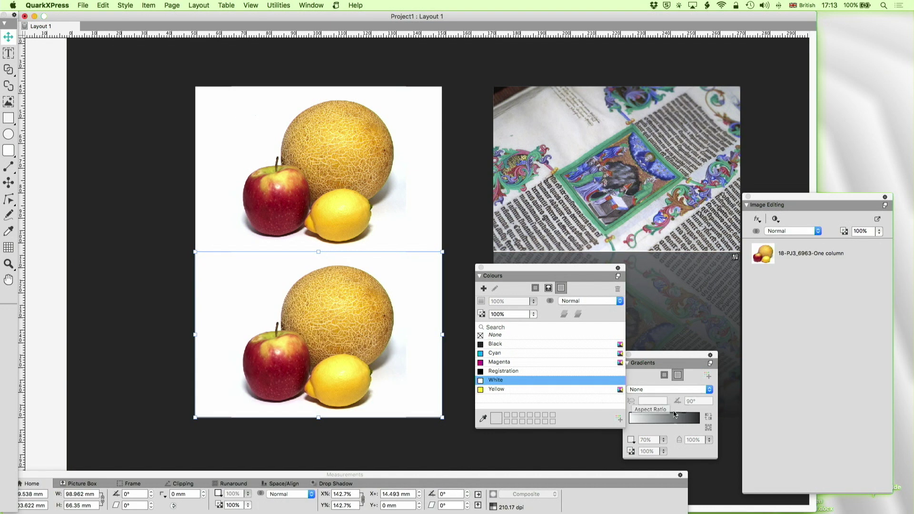
Flip the duplicate's image vertically and set the box background's blend mode to Multiply
drag(661, 357, 682, 353)
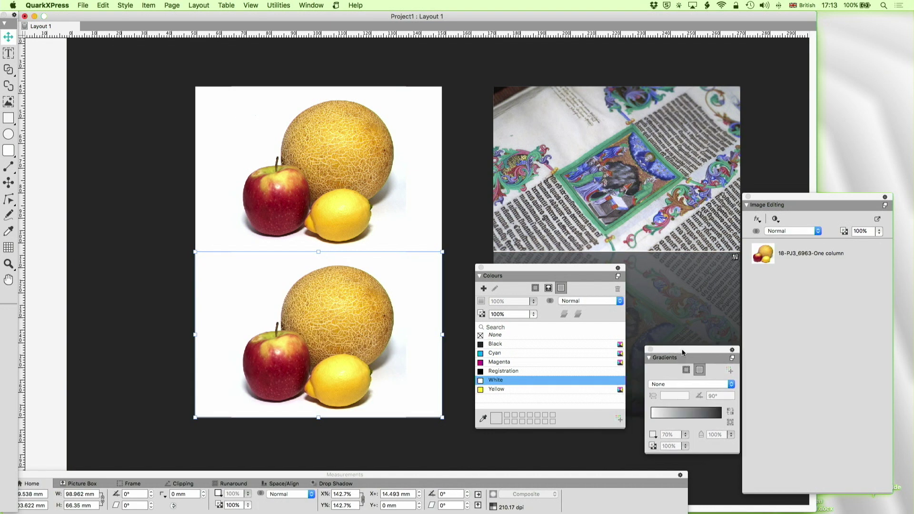
click(478, 506)
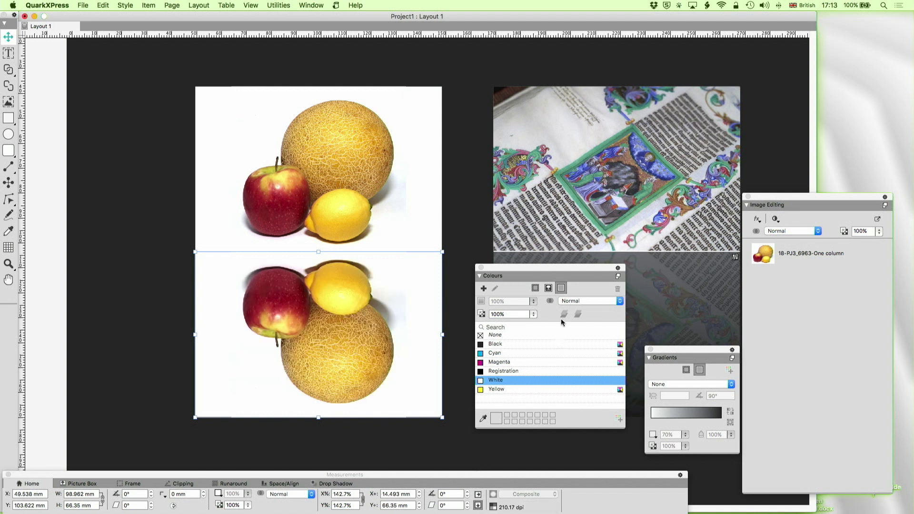
click(588, 301)
click(588, 317)
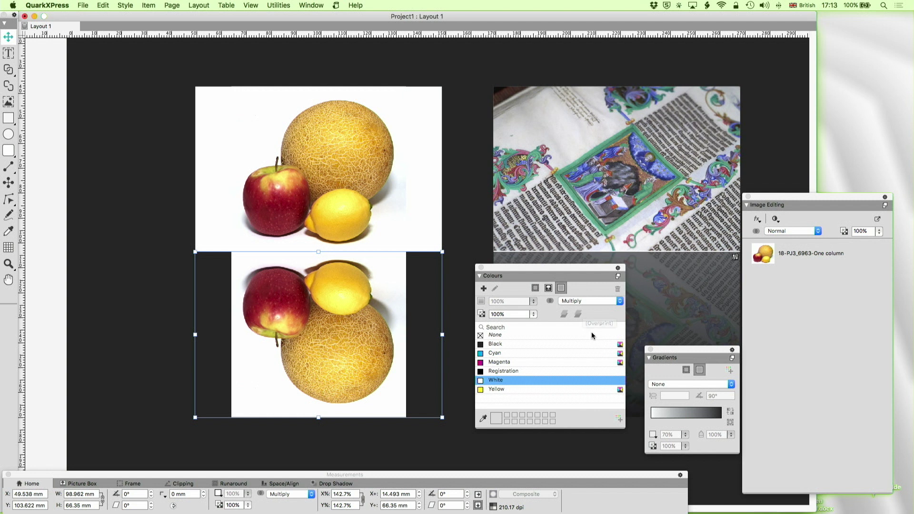
Apply an axial gradient to the flipped fruit box's background and set its start colour stop to Black
click(675, 386)
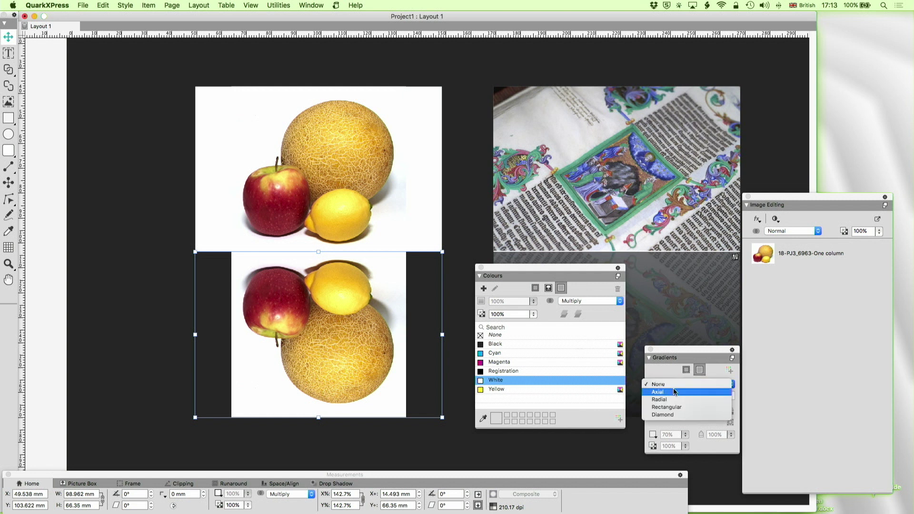
click(674, 392)
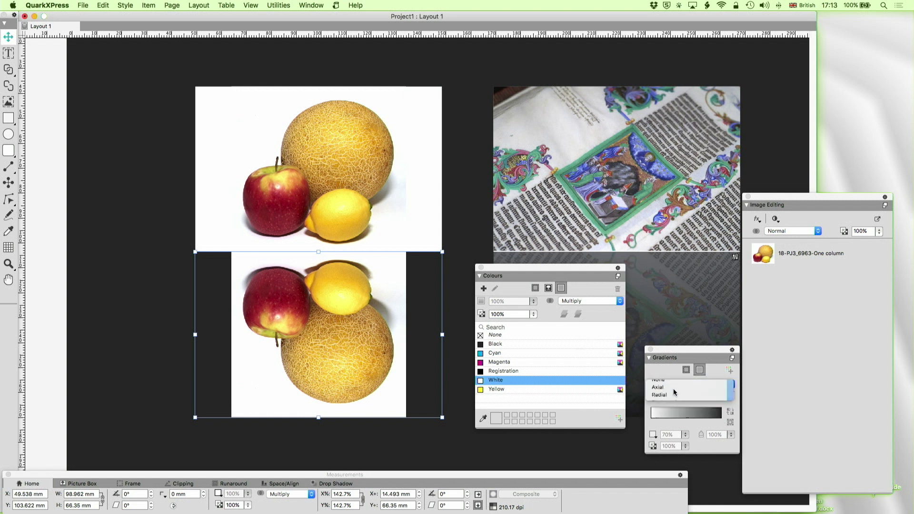
click(651, 422)
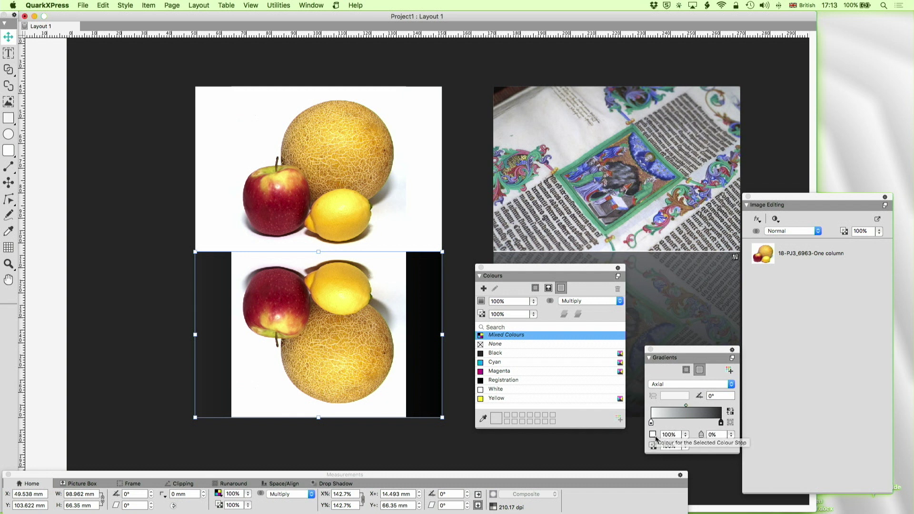
click(654, 435)
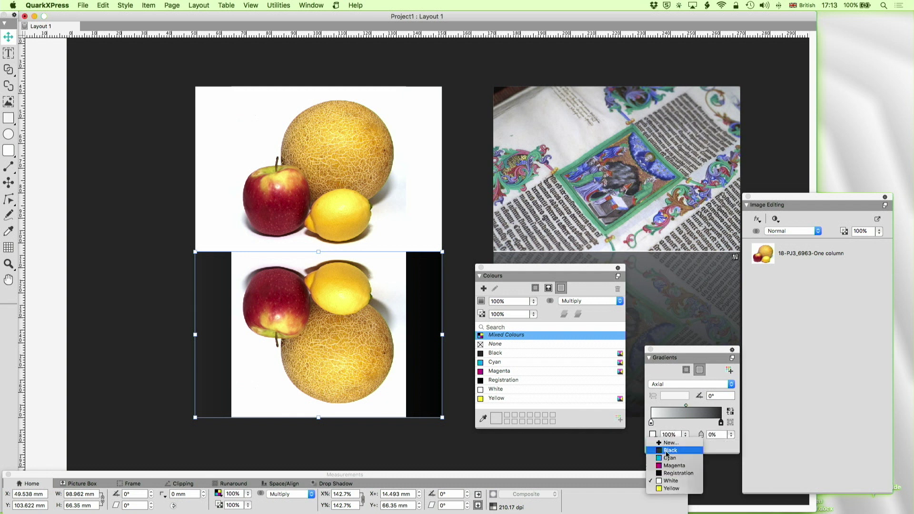
click(667, 450)
Set the start colour stop's shade to 70% and the gradient angle to 90°
click(660, 436)
text(7)
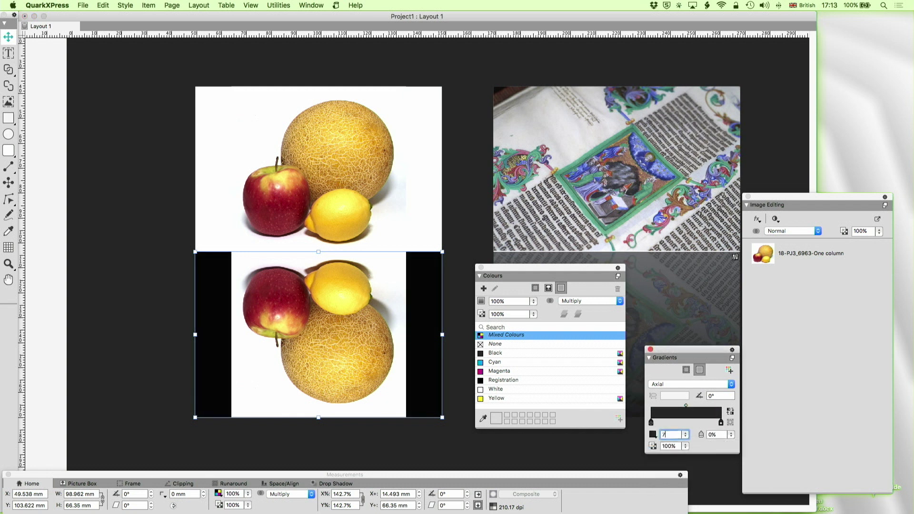
text(0)
key(Return)
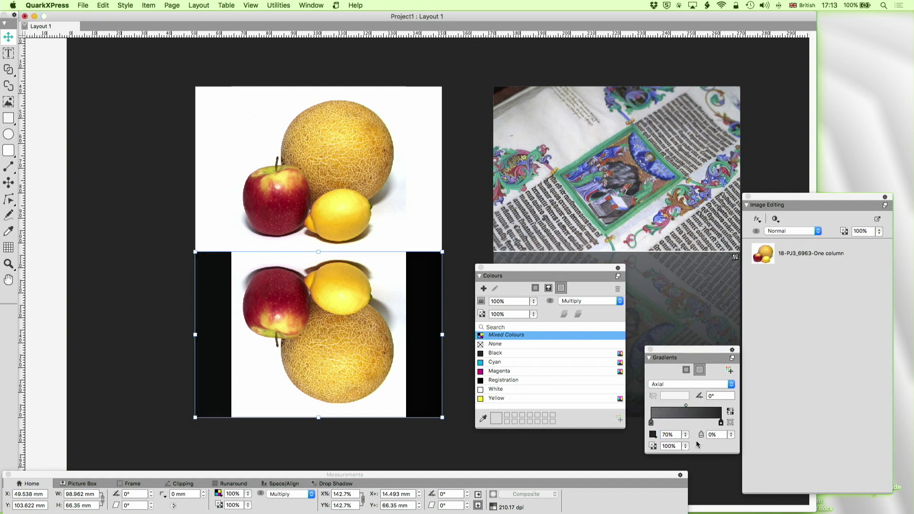
click(710, 396)
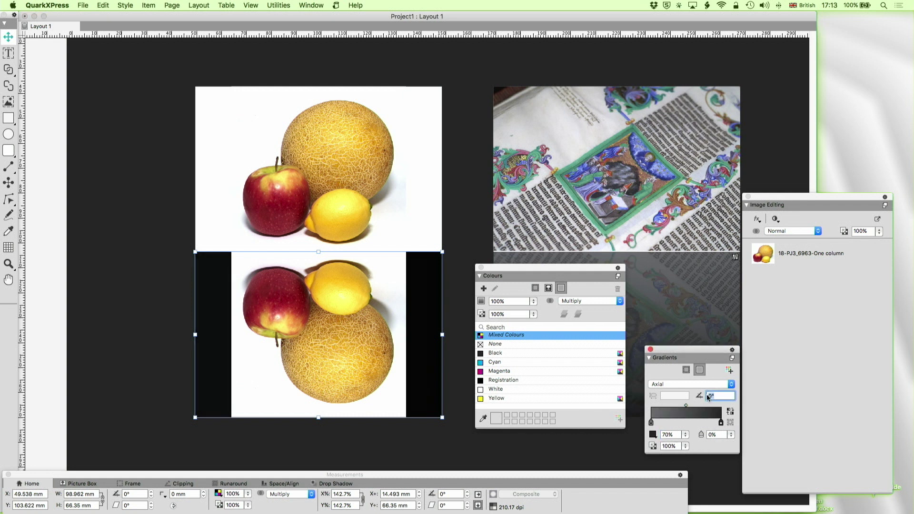
text(90)
key(Return)
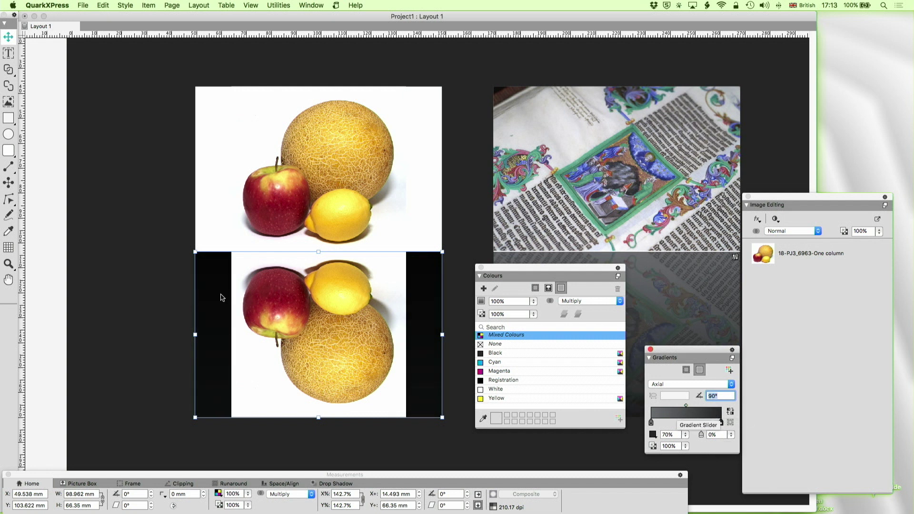
Set the flipped picture's blend mode to Multiply and its box background's blend mode back to Normal
click(548, 288)
click(572, 301)
click(566, 309)
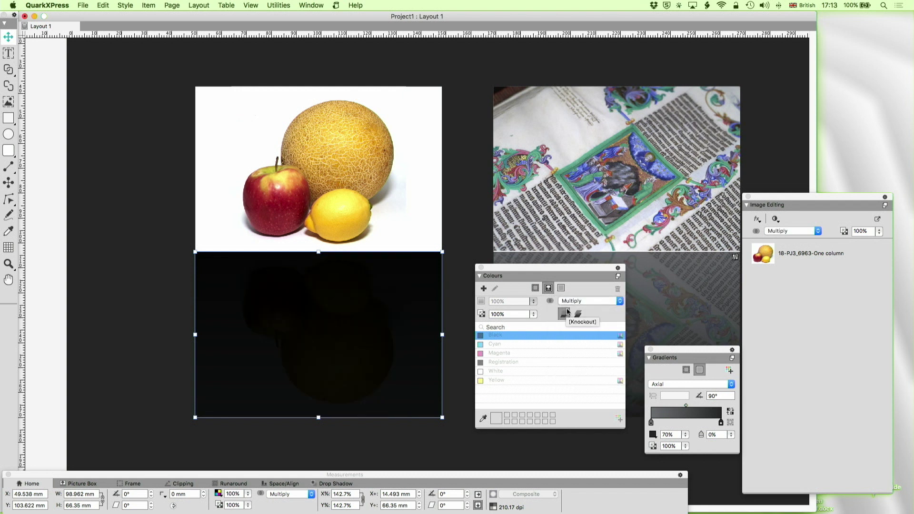
click(560, 288)
click(570, 301)
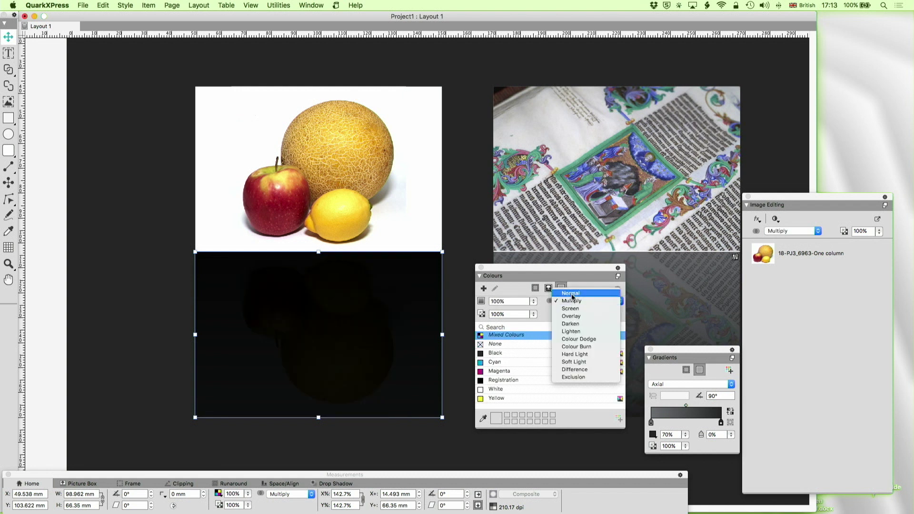
click(569, 292)
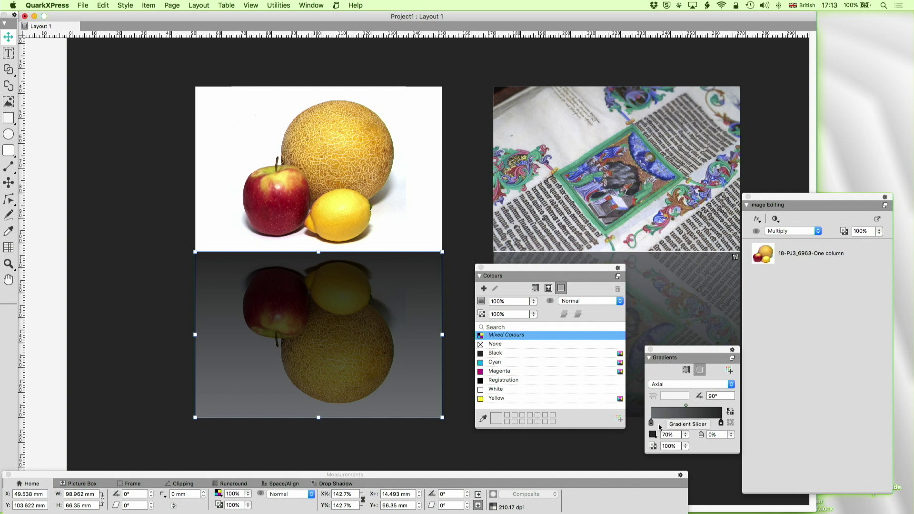
Reverse the gradient so the fruit reflection fades into the dark page downwards, and deselect its box
click(732, 416)
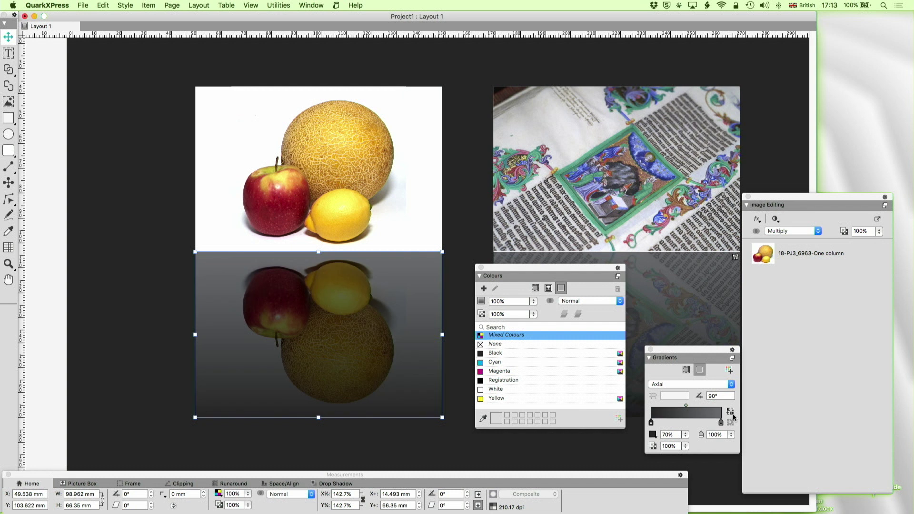
click(140, 274)
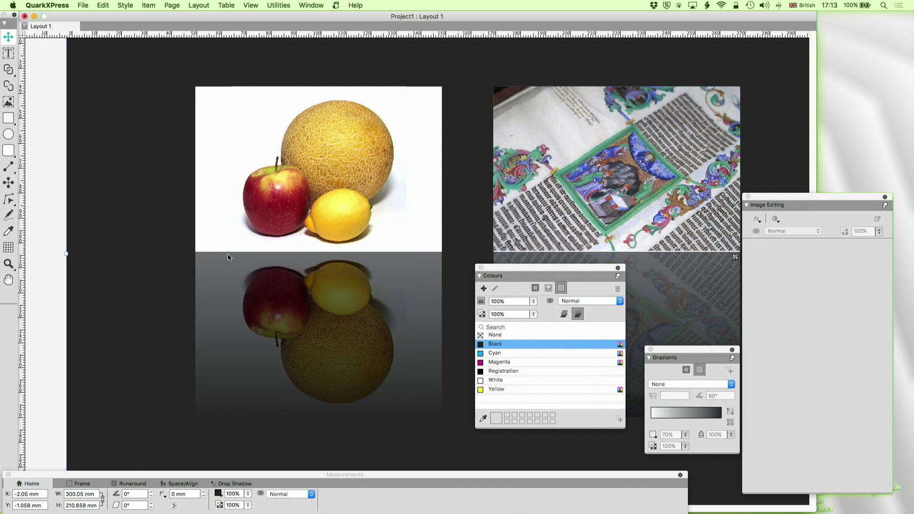
Examine the picture and background blend modes of the fruit reflection on the adjacent white page
drag(505, 271, 220, 299)
scroll(484, 248, right, 5)
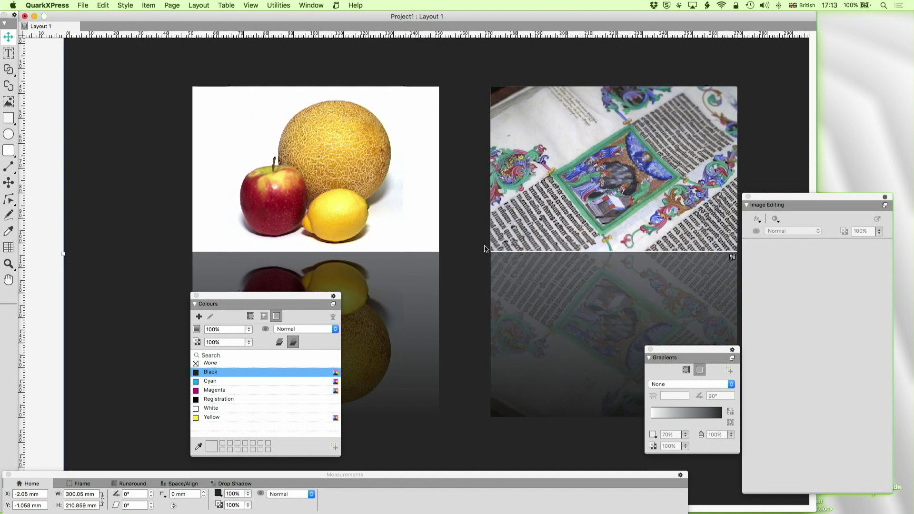
scroll(485, 249, right, 8)
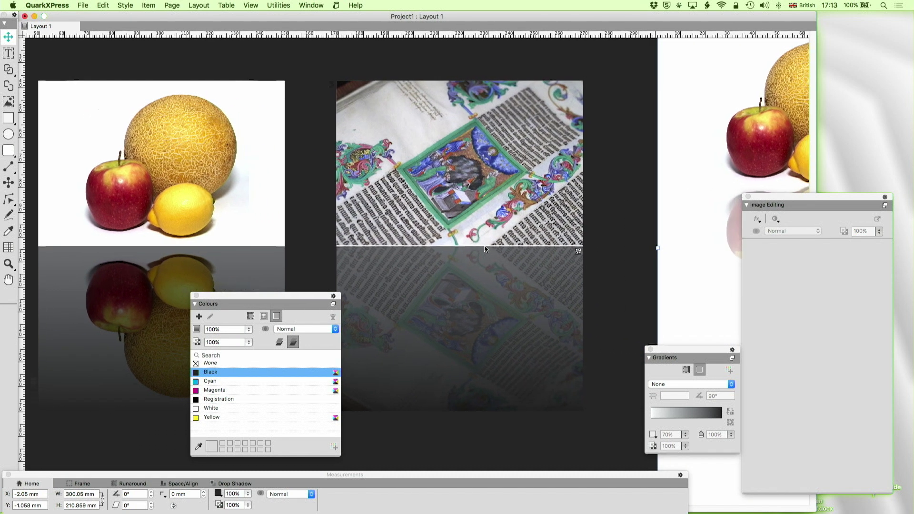
scroll(484, 245, left, 3)
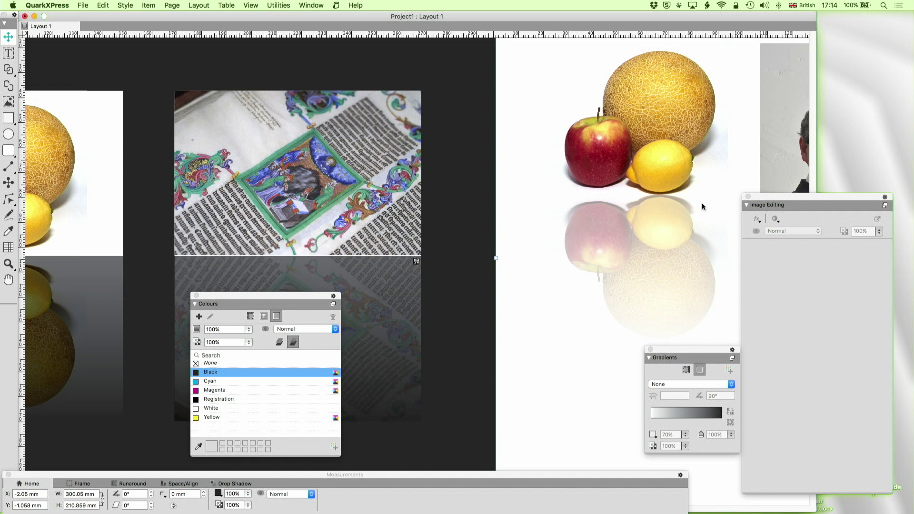
drag(783, 194, 835, 191)
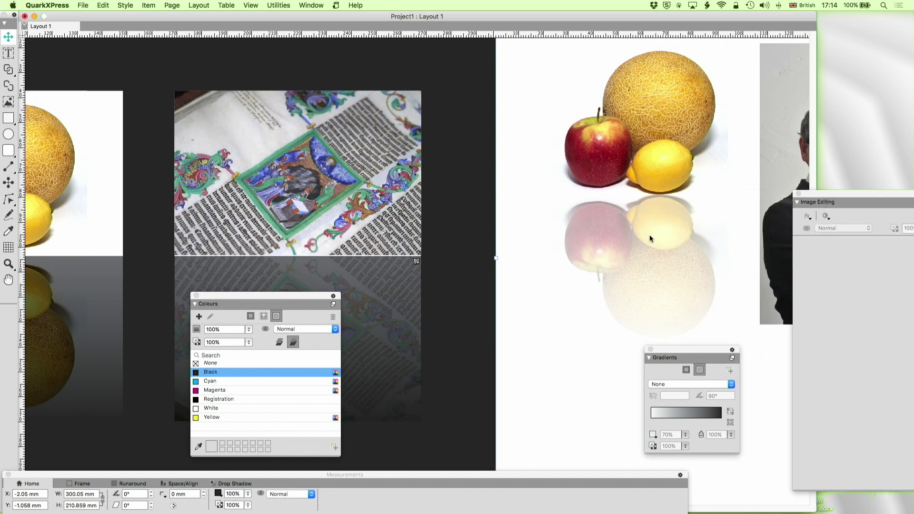
click(649, 236)
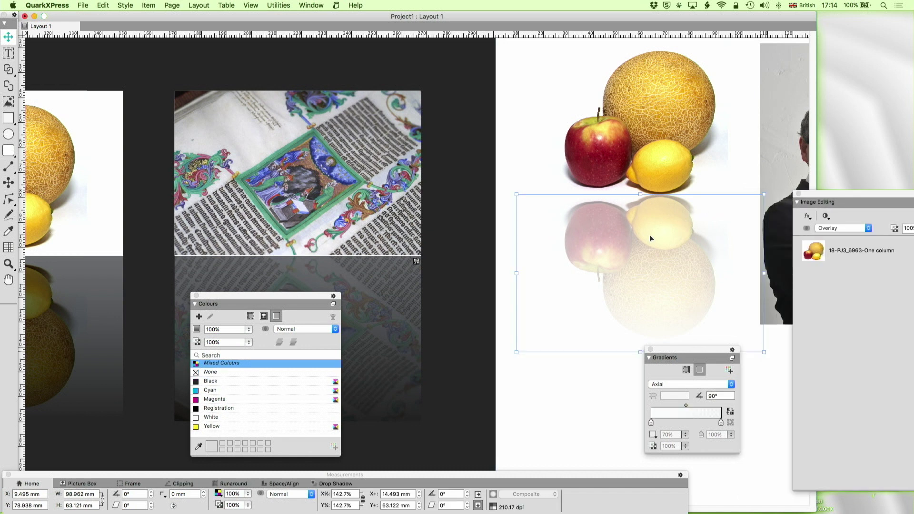
click(263, 316)
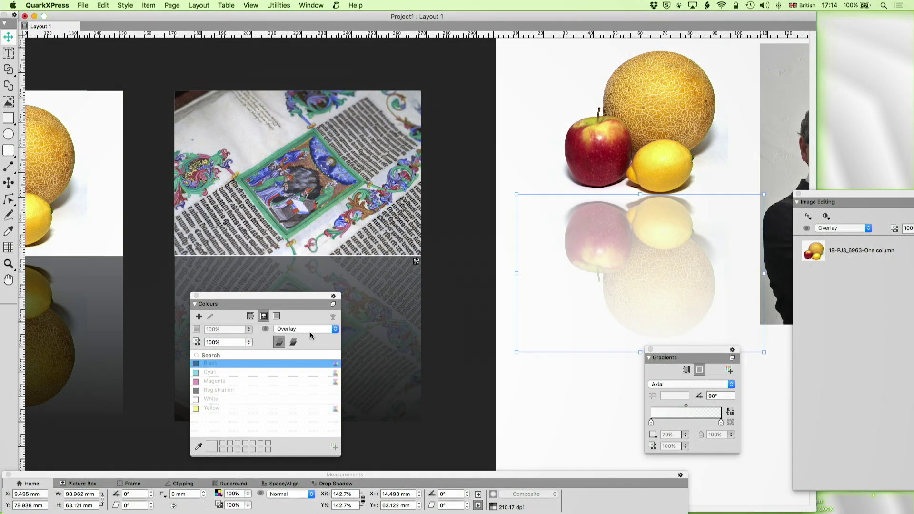
click(287, 330)
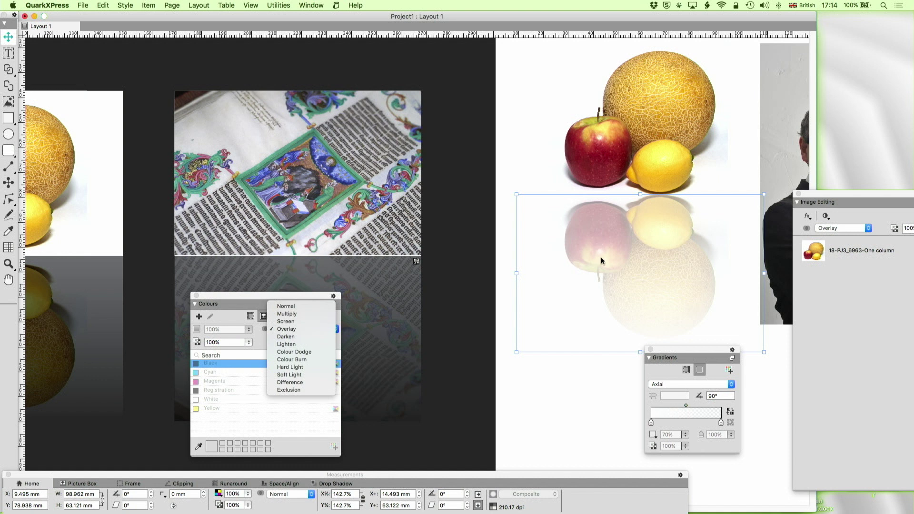
click(649, 269)
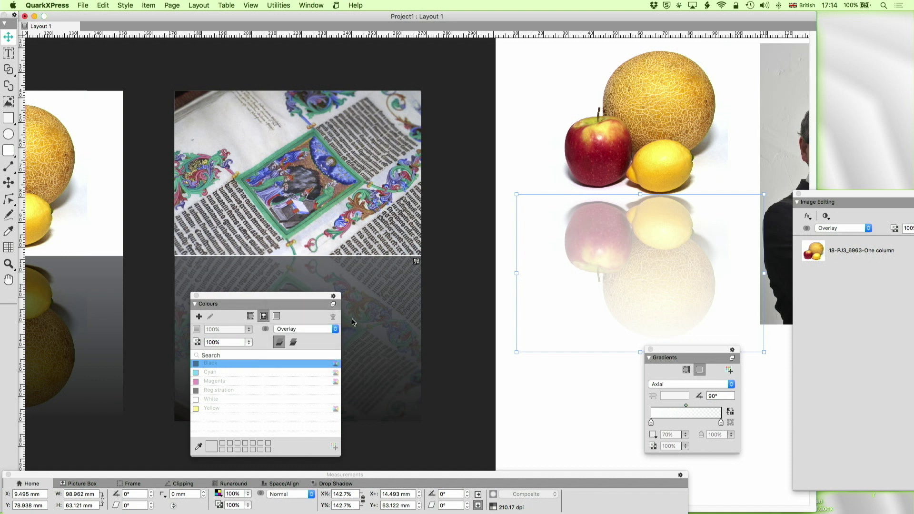
click(276, 316)
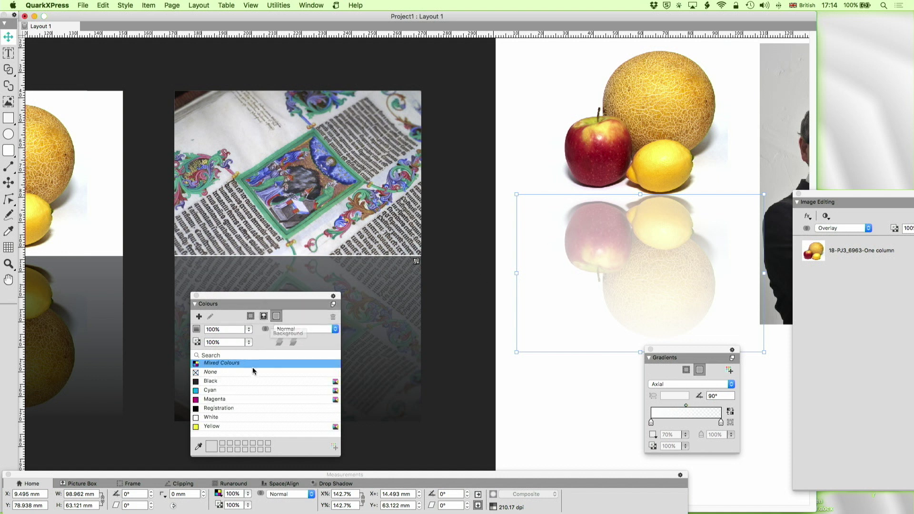
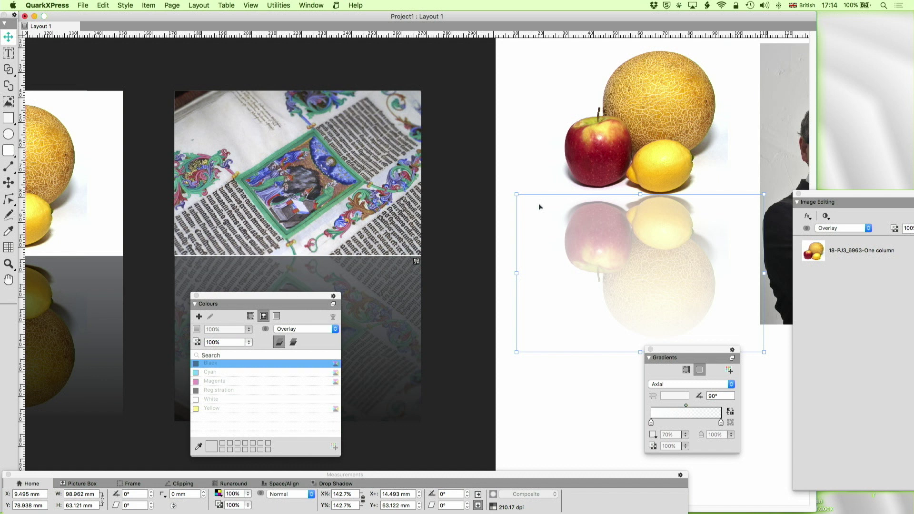
Select the portrait picture beside the white page's fruit and turn on its Posterize effect
scroll(539, 207, right, 10)
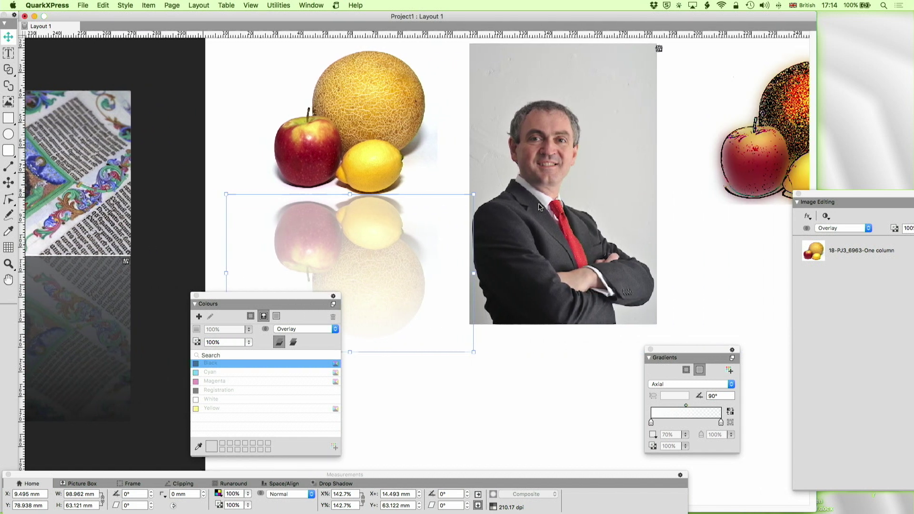
scroll(540, 206, left, 4)
scroll(539, 206, up, 1)
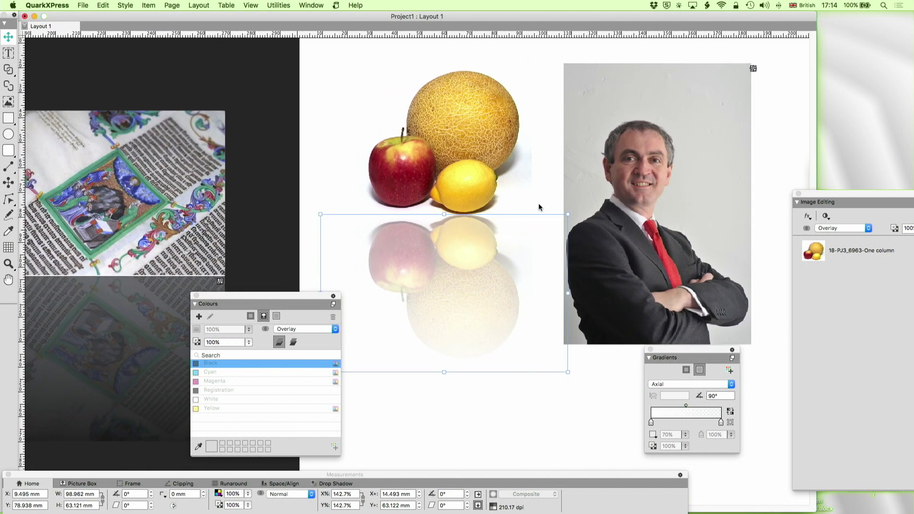
scroll(538, 207, left, 1)
drag(700, 353, 679, 387)
click(655, 226)
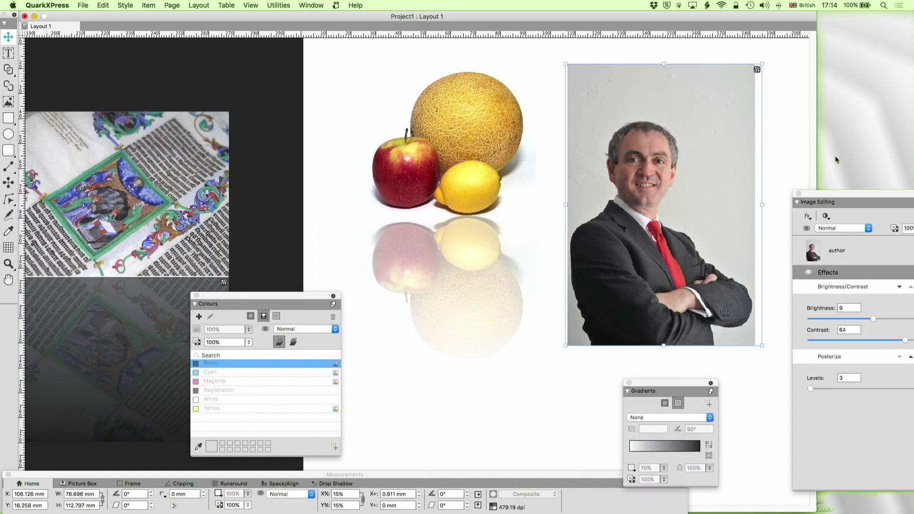
click(808, 357)
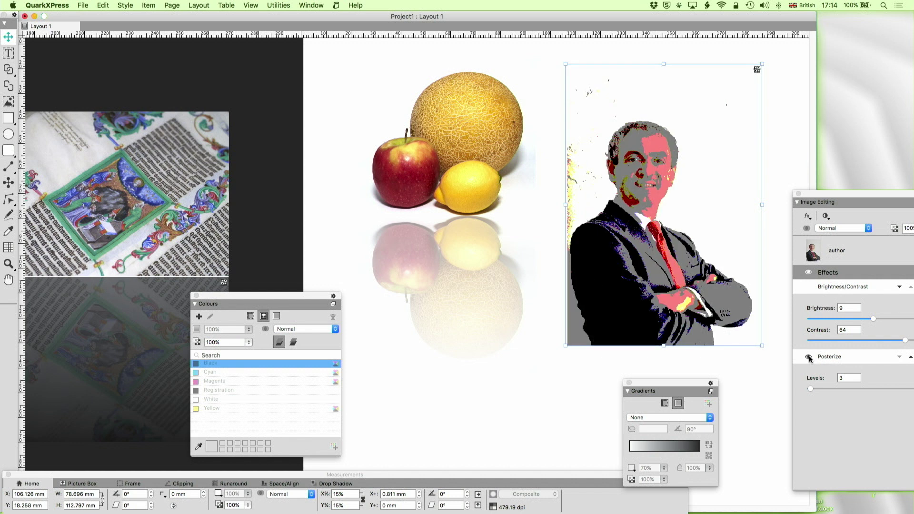
Turn the portrait's Brightness/Contrast effect on to compare it combined with Posterize, and turn it off again
scroll(687, 236, right, 2)
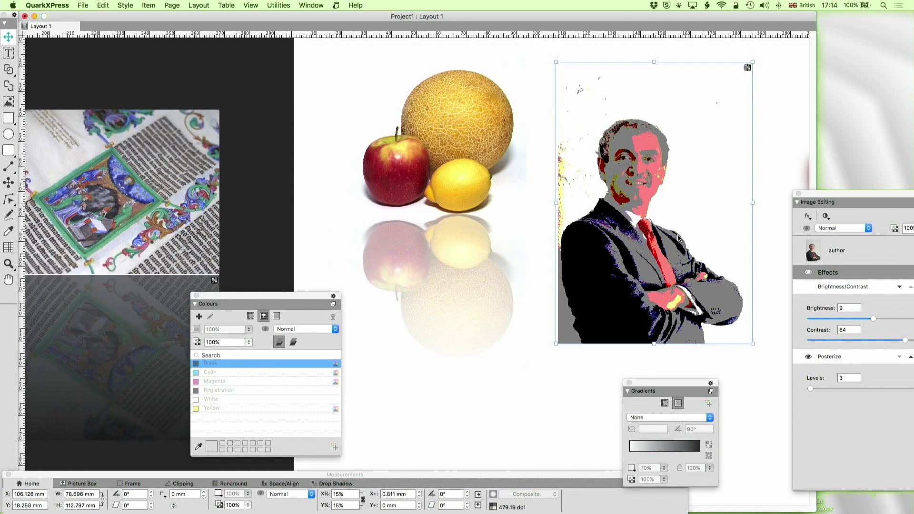
scroll(679, 237, left, 2)
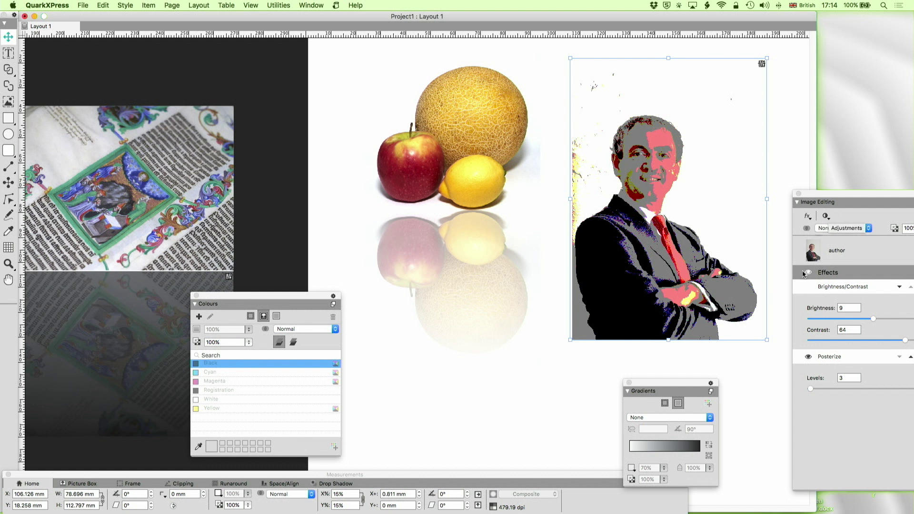
click(804, 288)
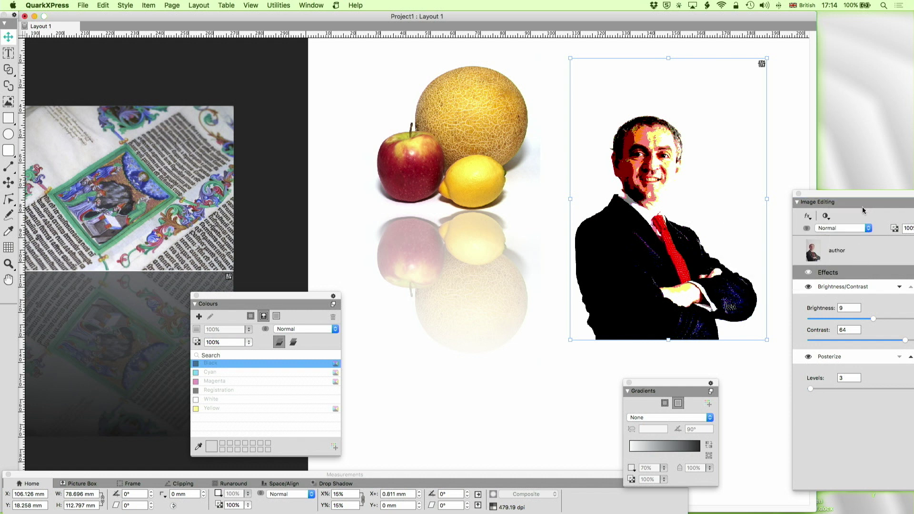
drag(856, 196, 391, 100)
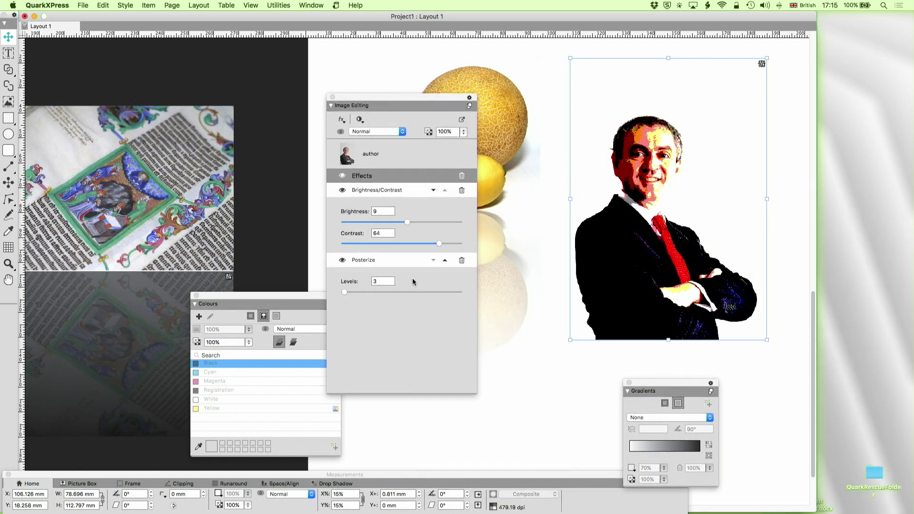
click(342, 190)
Try different Posterize levels on the portrait, including 7 and 13, and end with 2
click(379, 282)
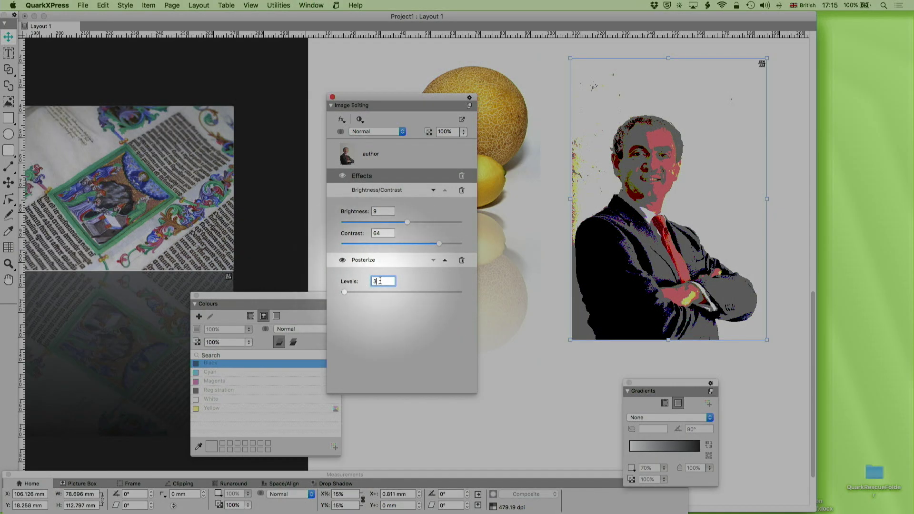
text(9)
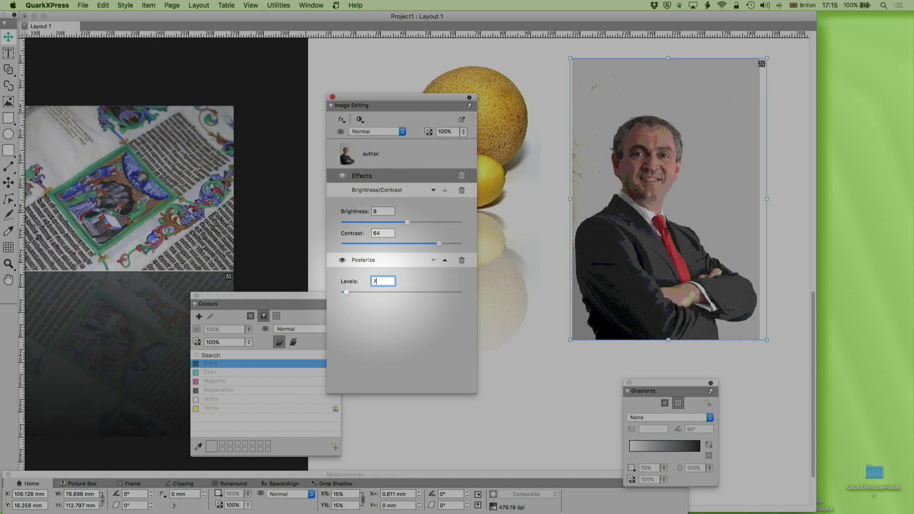
key(BackSpace)
text(15)
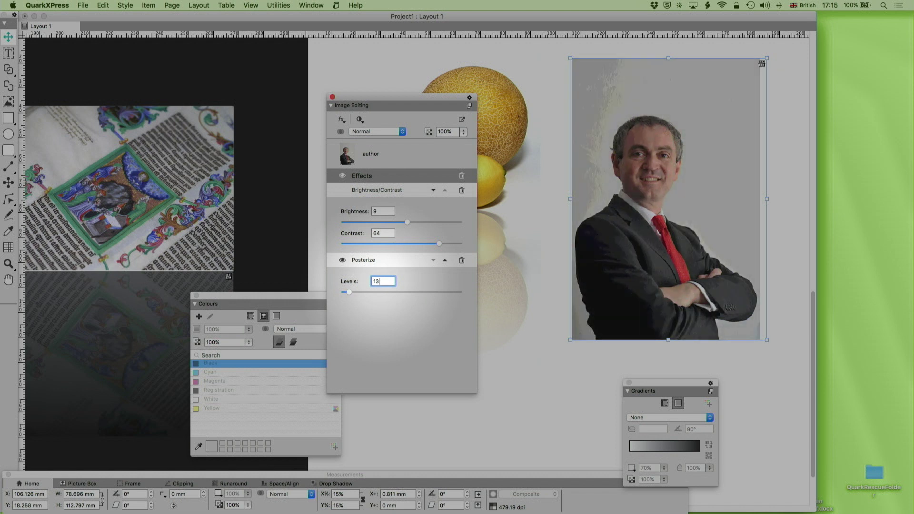
key(BackSpace)
text(7)
key(BackSpace)
key(BackSpace)
text(22)
key(BackSpace)
text(9)
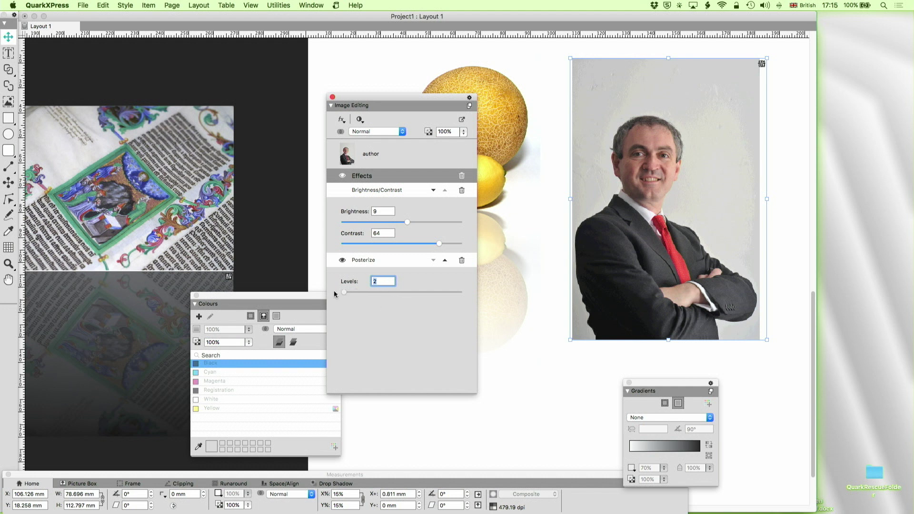
Set the portrait's Posterize to 3 levels and turn on Brightness/Contrast with brightness 15 and contrast 68
click(380, 282)
key(BackSpace)
text(3)
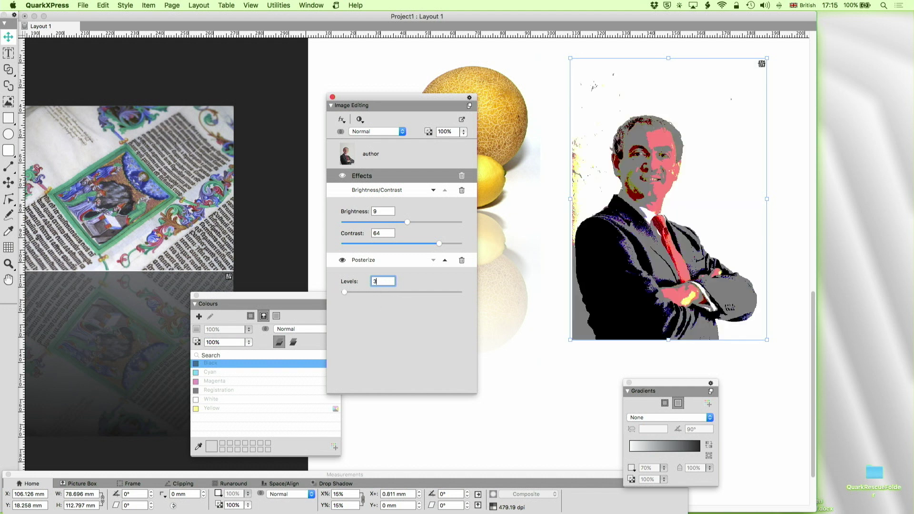
click(343, 190)
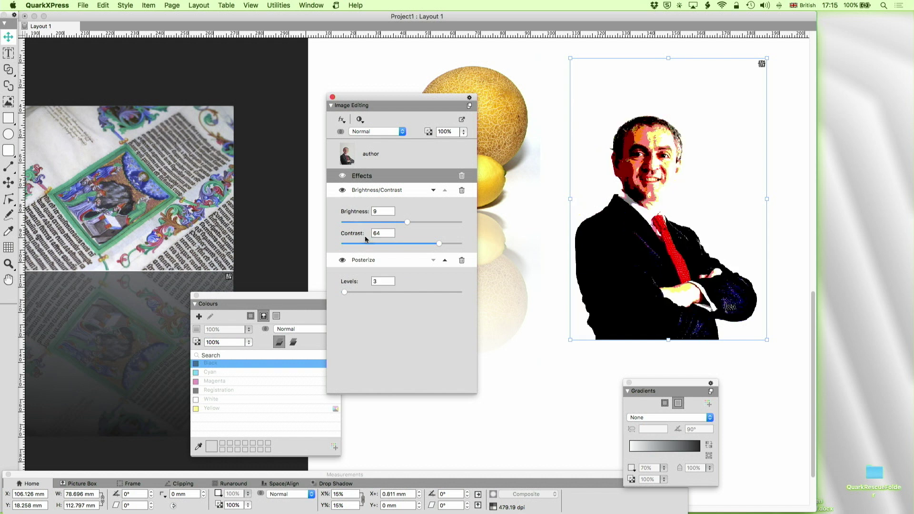
mouse_move(439, 243)
mouse_down()
mouse_move(363, 239)
mouse_move(442, 244)
mouse_up()
drag(415, 221, 411, 222)
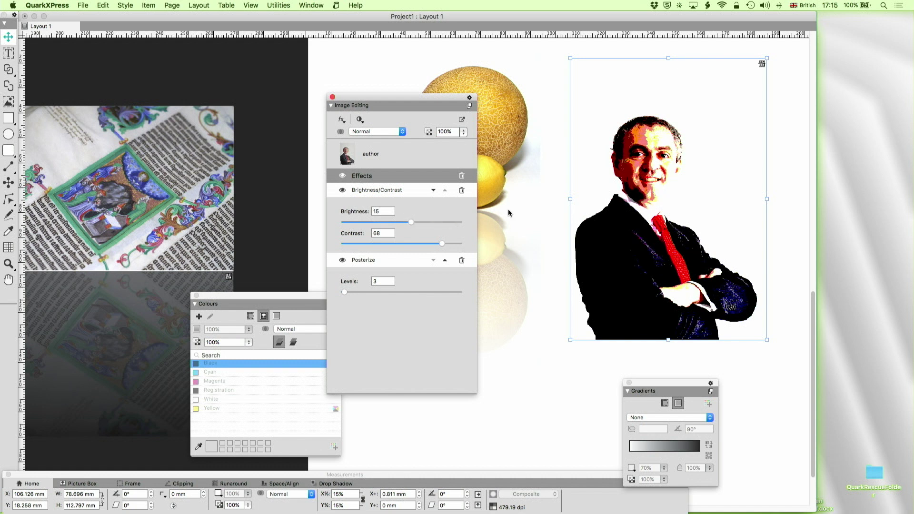
Move the outlined fruit picture beside the portrait down off the blurred fruit picture beneath it
drag(392, 98, 823, 206)
scroll(689, 217, right, 10)
scroll(689, 221, right, 2)
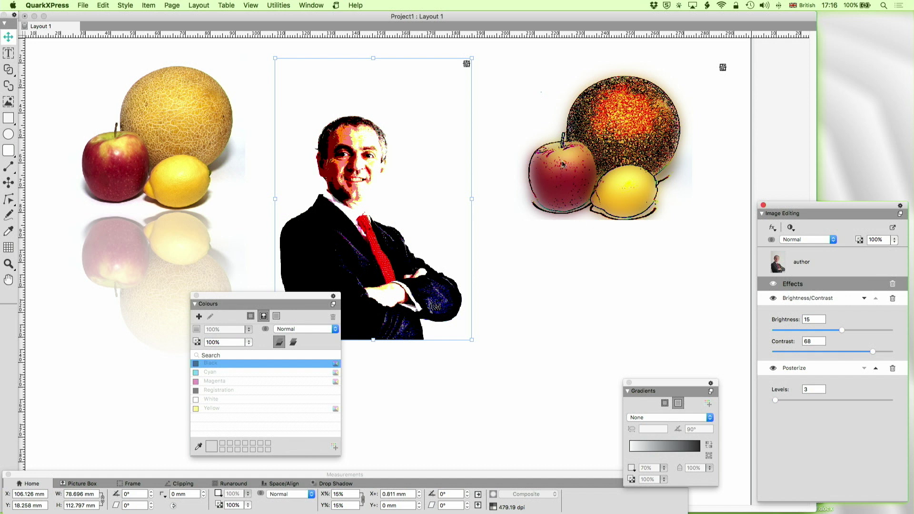
click(12, 37)
drag(636, 195, 649, 379)
Select the blurred fruit picture and turn its Gaussian Blur off and on again to compare
click(608, 196)
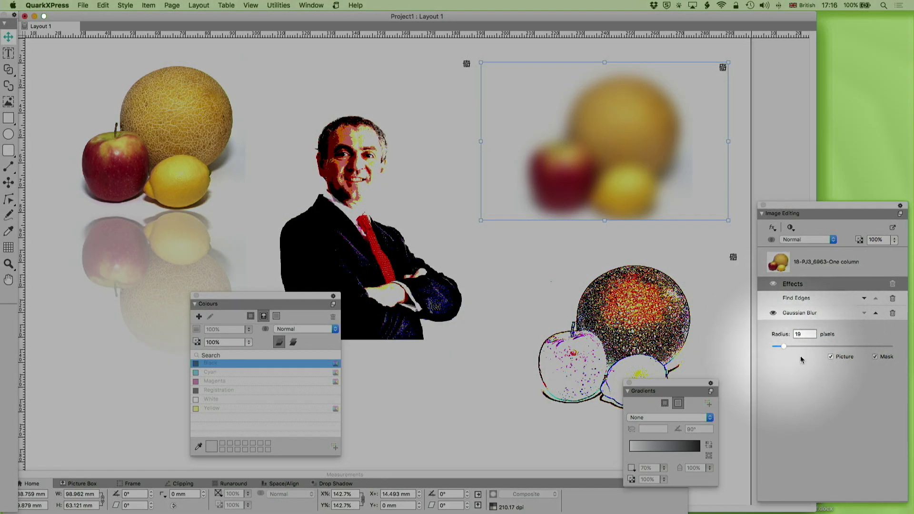
click(773, 313)
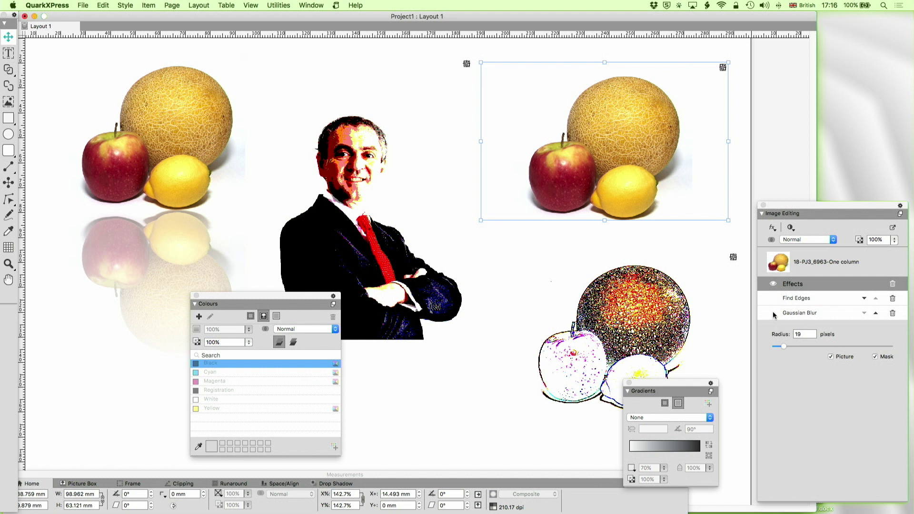
click(773, 313)
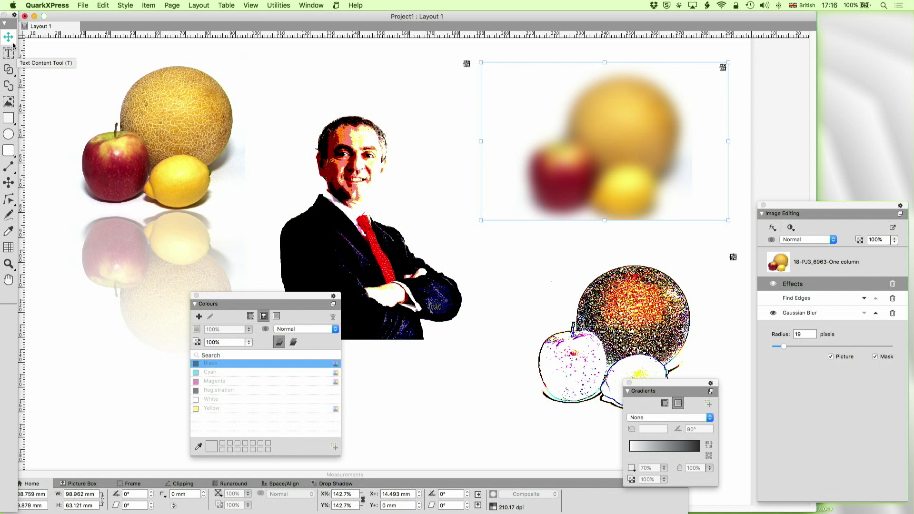
Delete the outlined fruit picture and place a duplicate of the blurred fruit picture directly below the original
drag(656, 308, 659, 286)
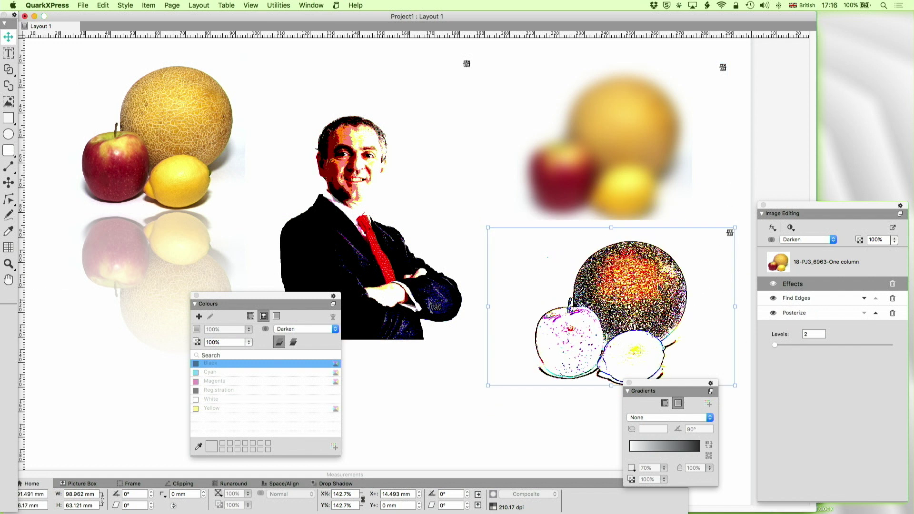
key(Delete)
click(616, 128)
drag(605, 221, 619, 291)
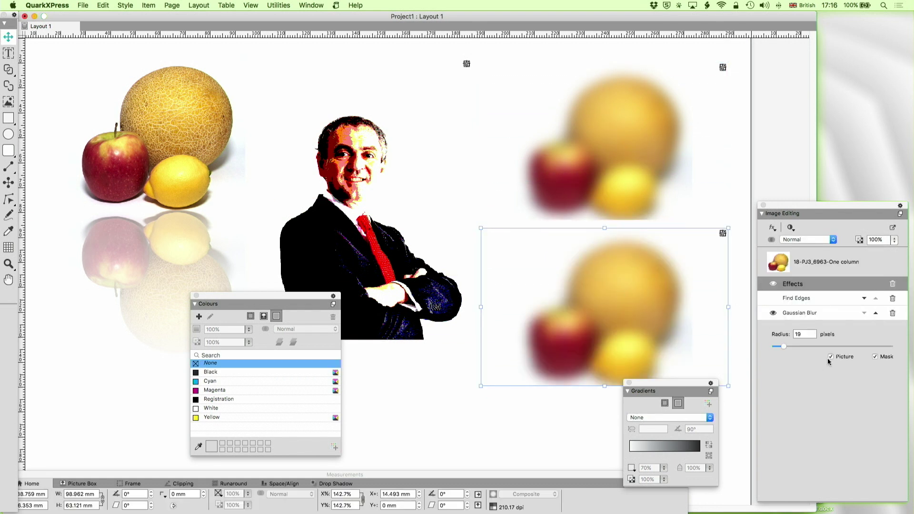
Remove the Gaussian Blur from the duplicated fruit picture and add a Posterize adjustment
click(893, 313)
click(772, 228)
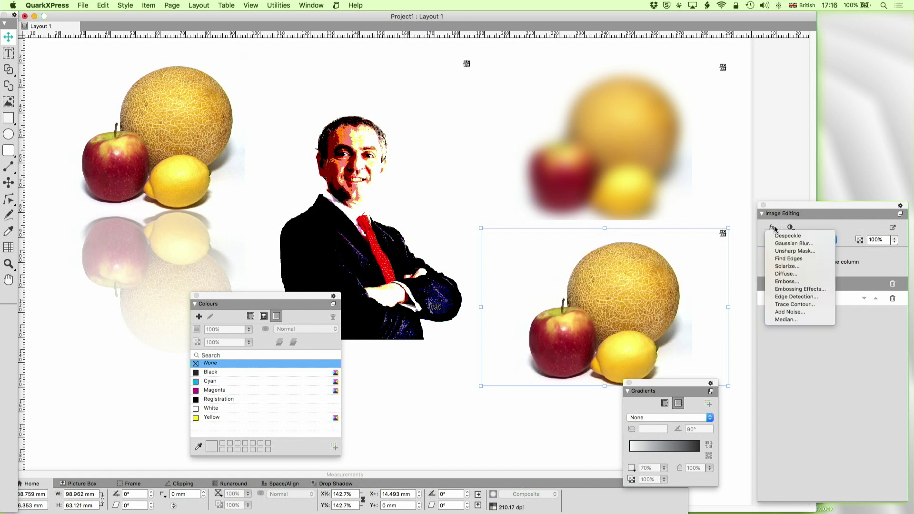
click(792, 228)
click(792, 228)
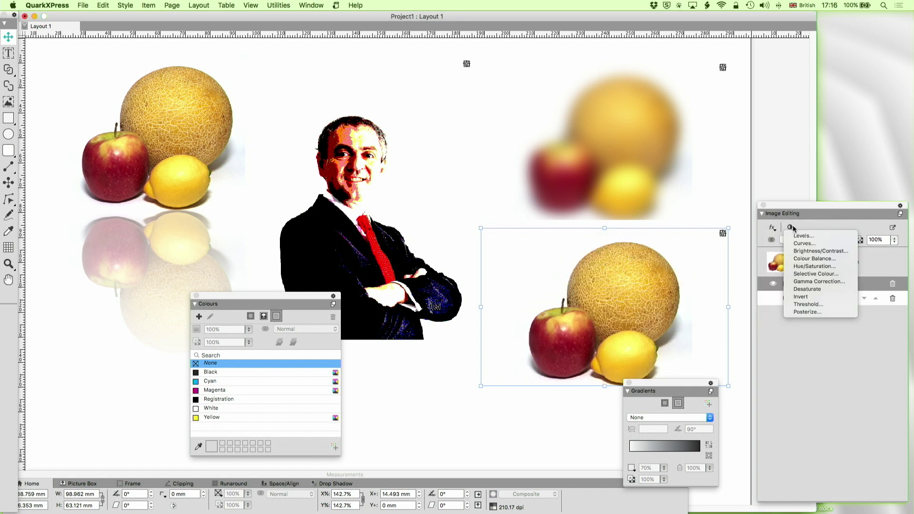
click(799, 314)
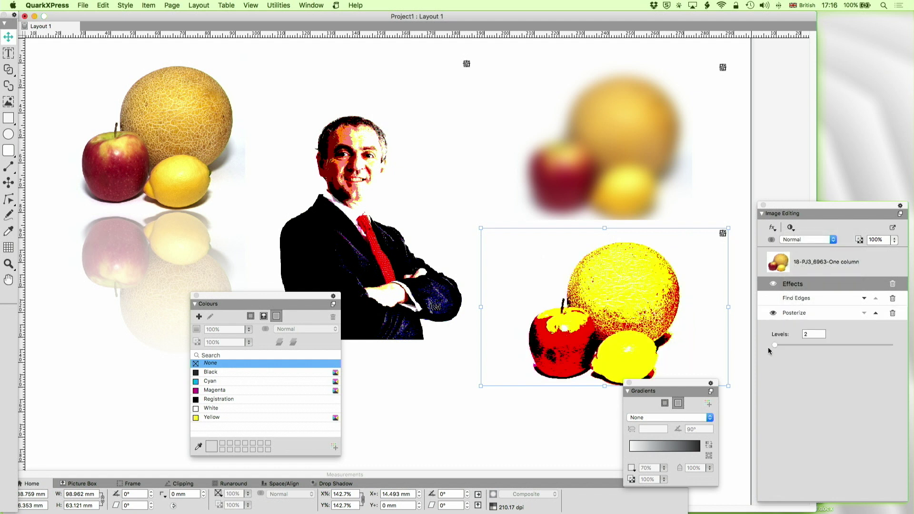
Add a Find Edges effect to the duplicated fruit picture and order it before Posterize
click(773, 229)
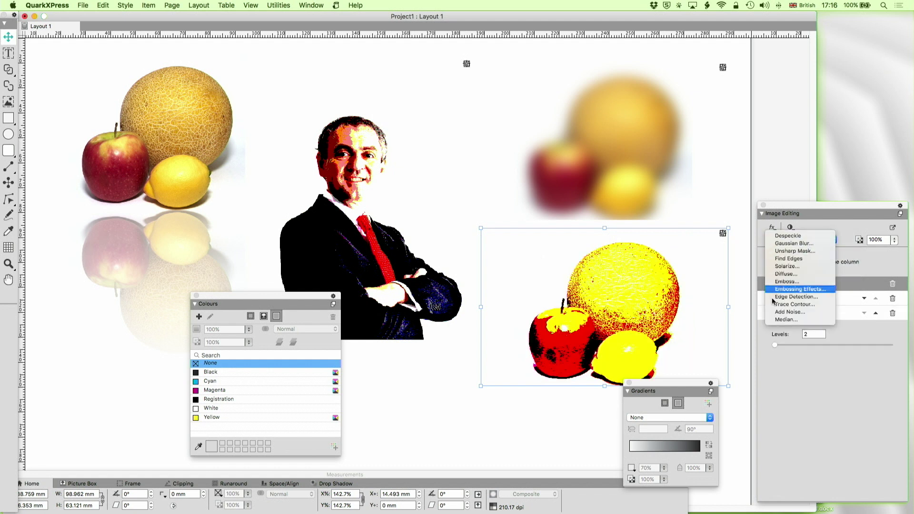
click(795, 260)
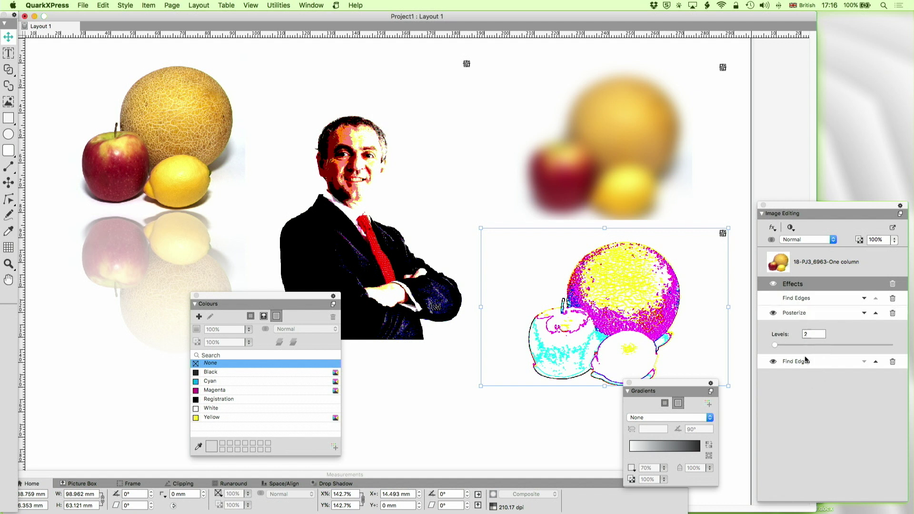
click(864, 313)
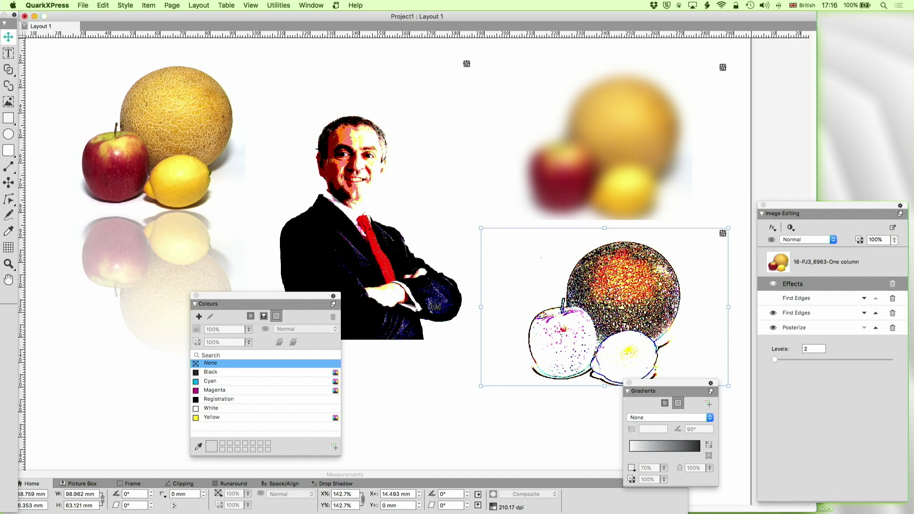
Place the outlined duplicate exactly over the blurred fruit picture and set its blend mode to Multiply
drag(667, 386, 657, 413)
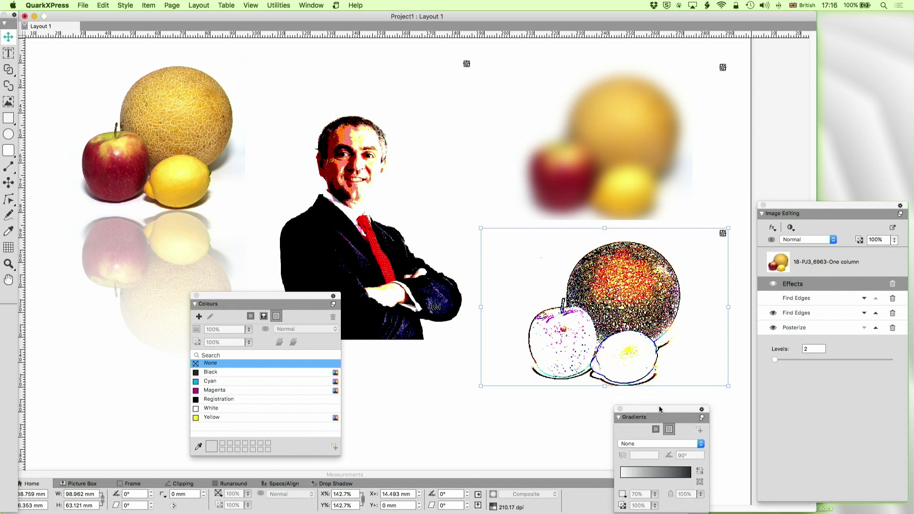
drag(657, 307, 664, 170)
click(799, 240)
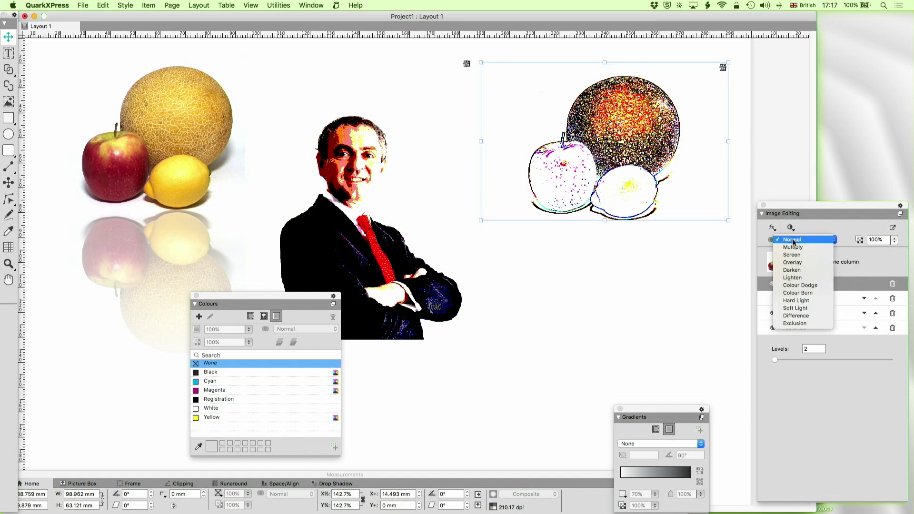
click(793, 246)
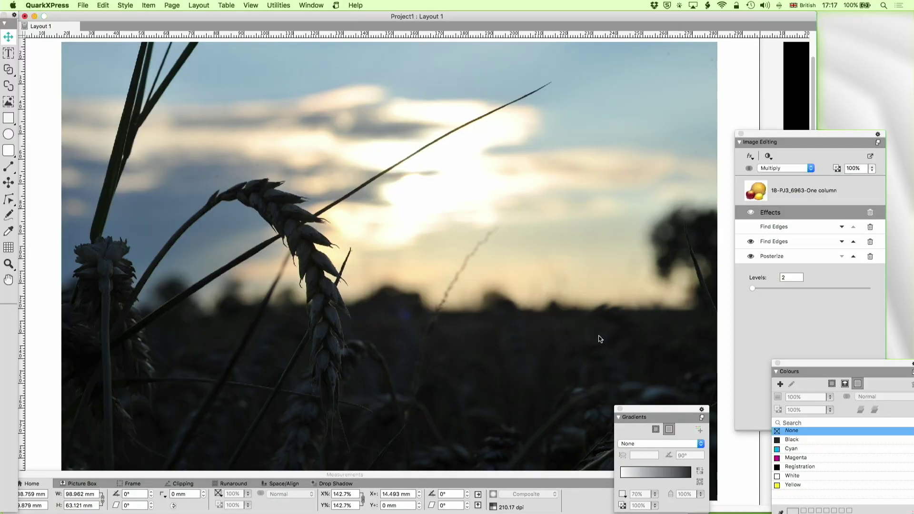
Try a Threshold adjustment of 73 on the wheat sunset picture and remove it
click(640, 173)
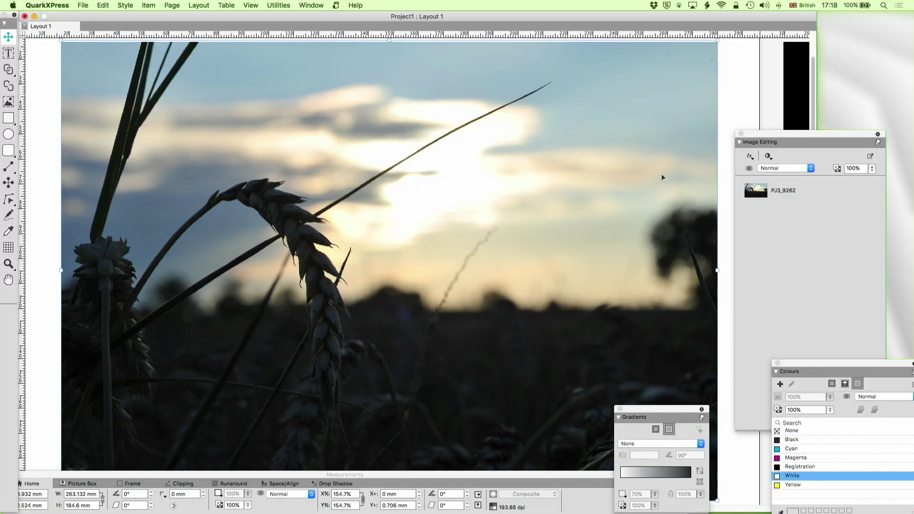
click(768, 156)
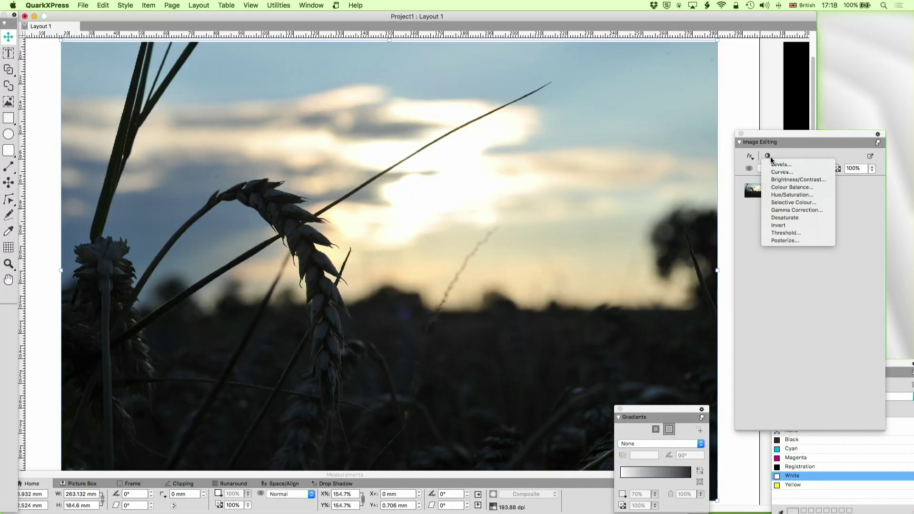
click(781, 233)
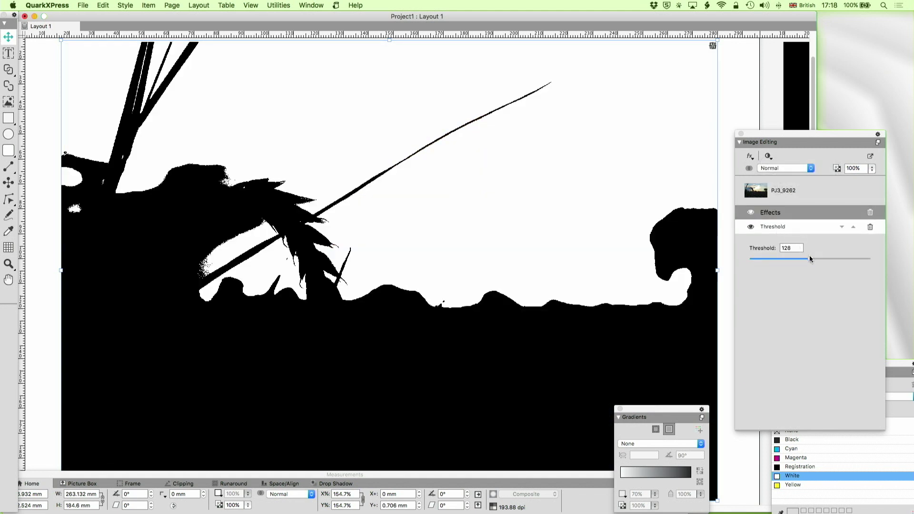
mouse_move(788, 259)
mouse_down()
mouse_move(762, 258)
mouse_move(787, 260)
mouse_up()
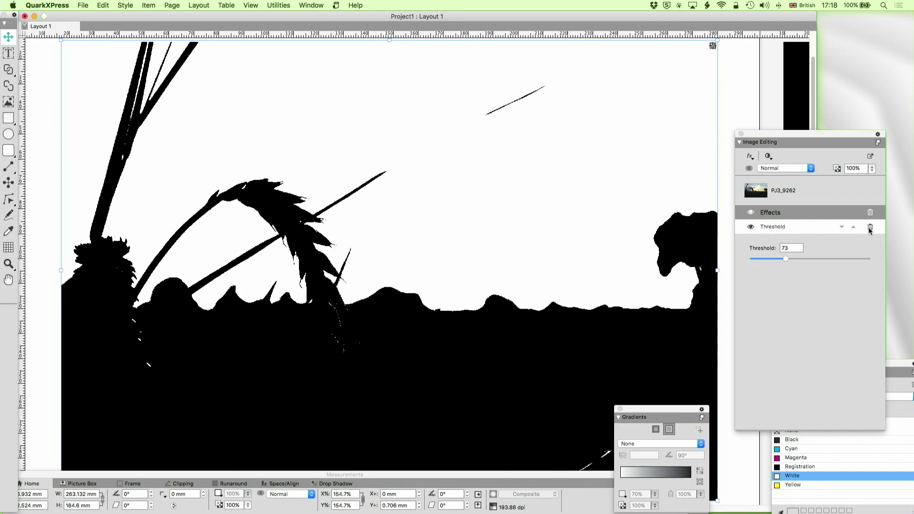
click(870, 227)
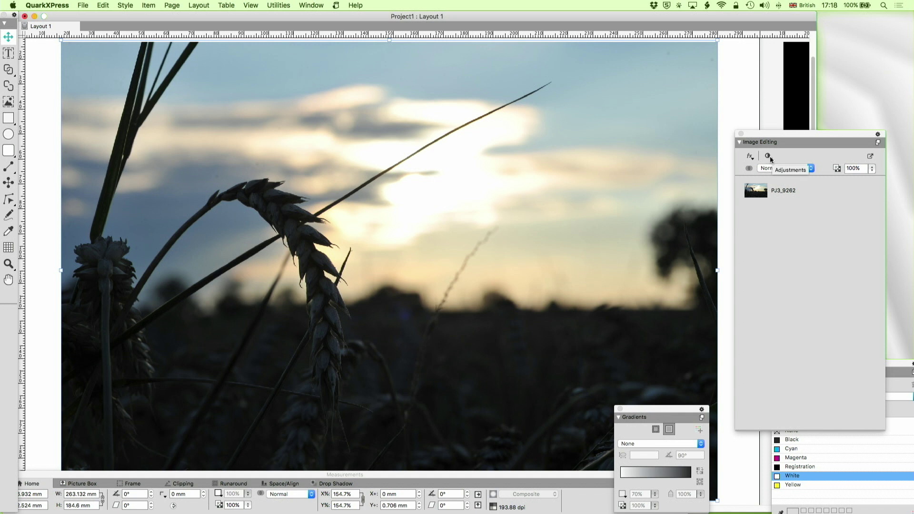
Try a Desaturate adjustment on the wheat sunset picture and remove it
click(769, 155)
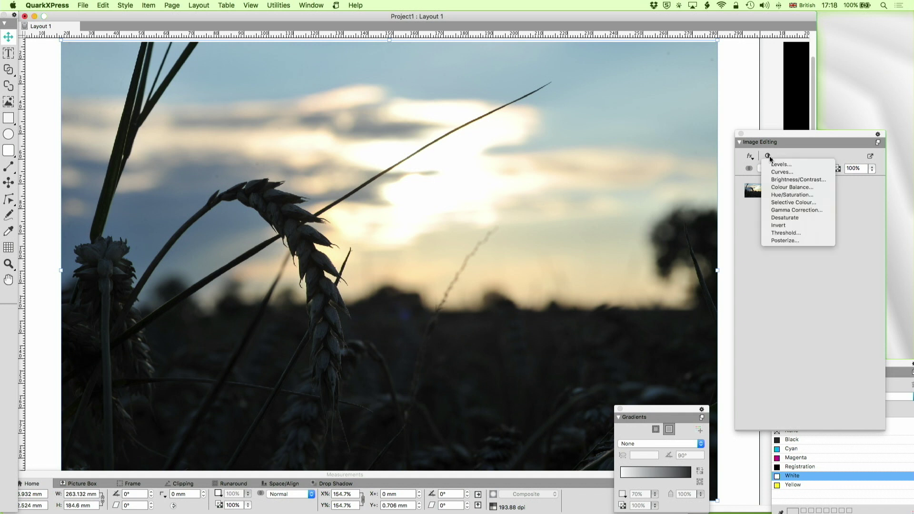
click(801, 217)
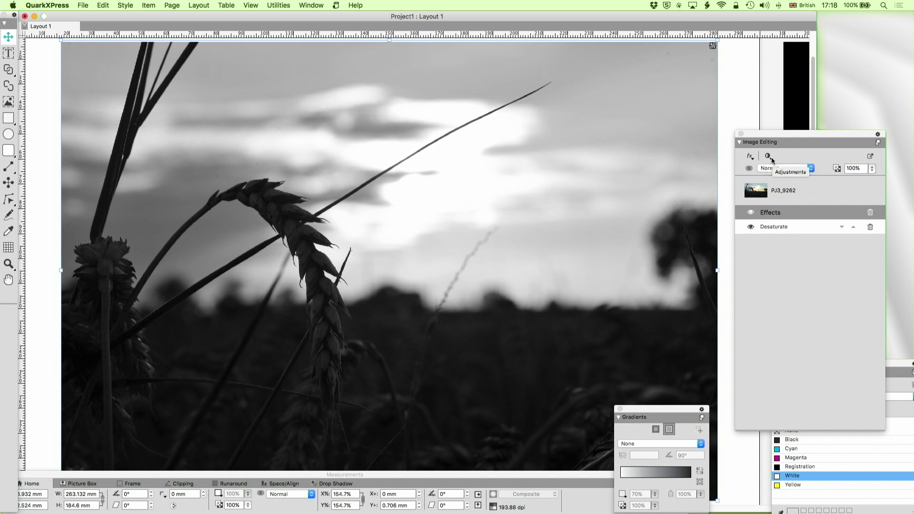
click(871, 226)
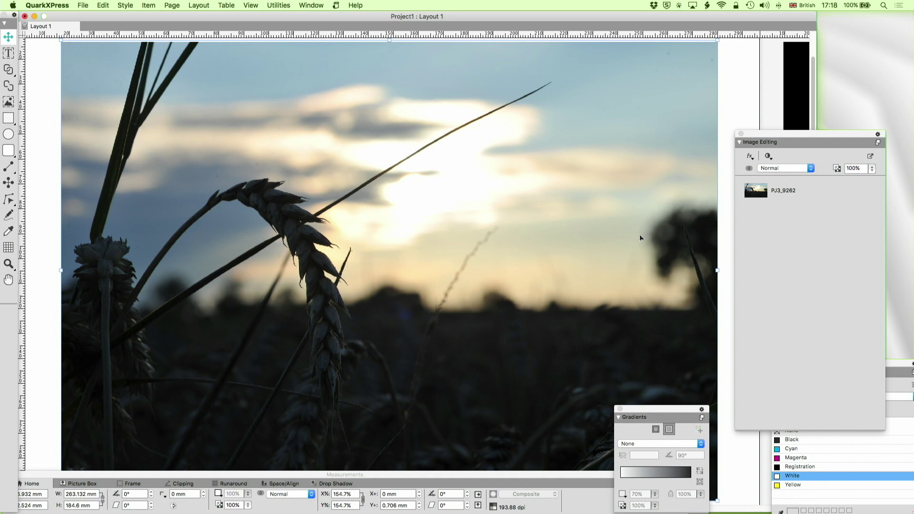
Close the Gradients palette, overlay the neighbouring black-and-white picture on the wheat picture, and undo the stray move that follows
scroll(636, 236, down, 5)
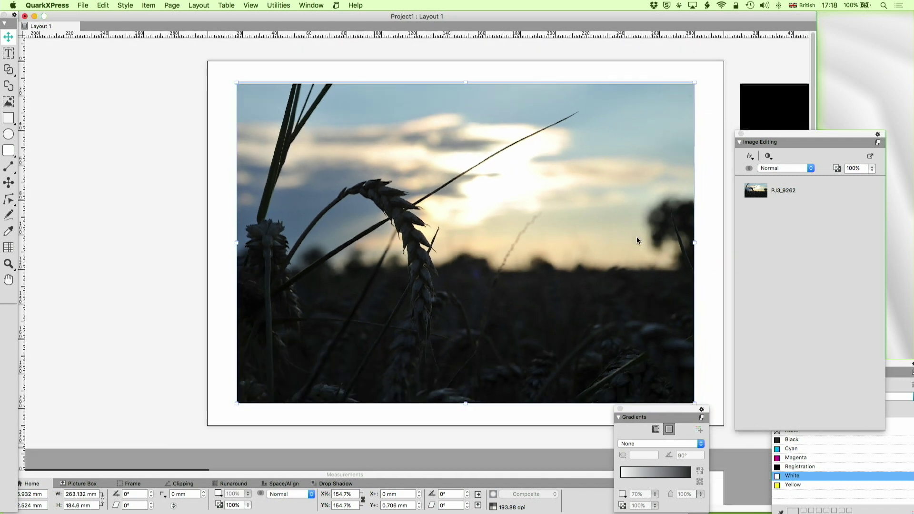
scroll(635, 236, up, 3)
scroll(638, 240, up, 4)
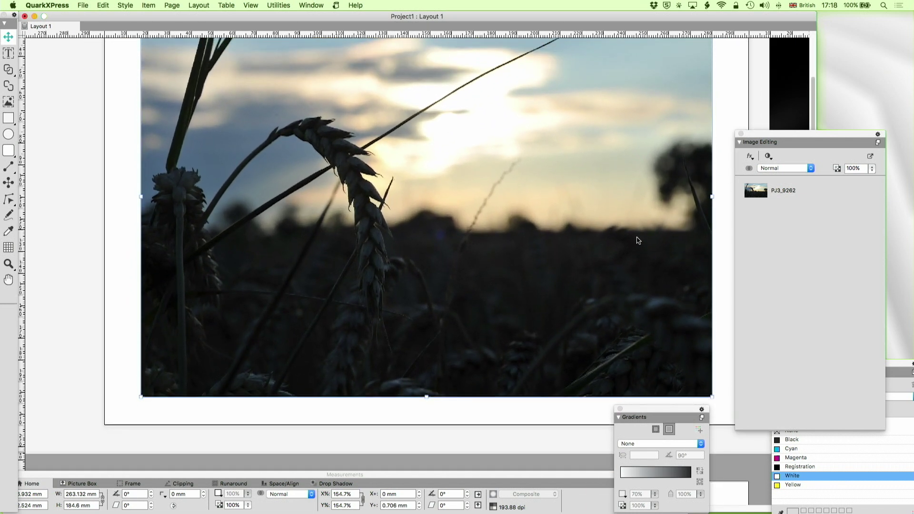
drag(785, 136, 795, 252)
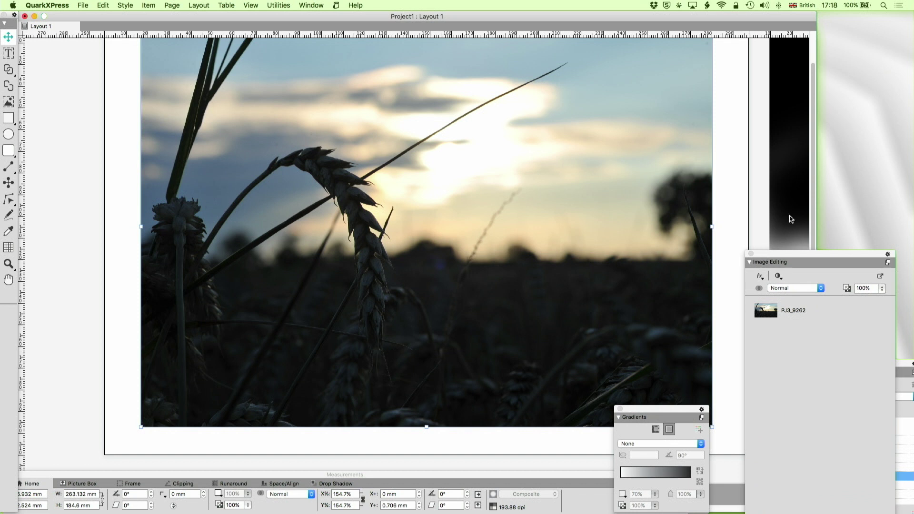
scroll(667, 225, right, 1)
scroll(666, 225, right, 5)
scroll(666, 224, up, 3)
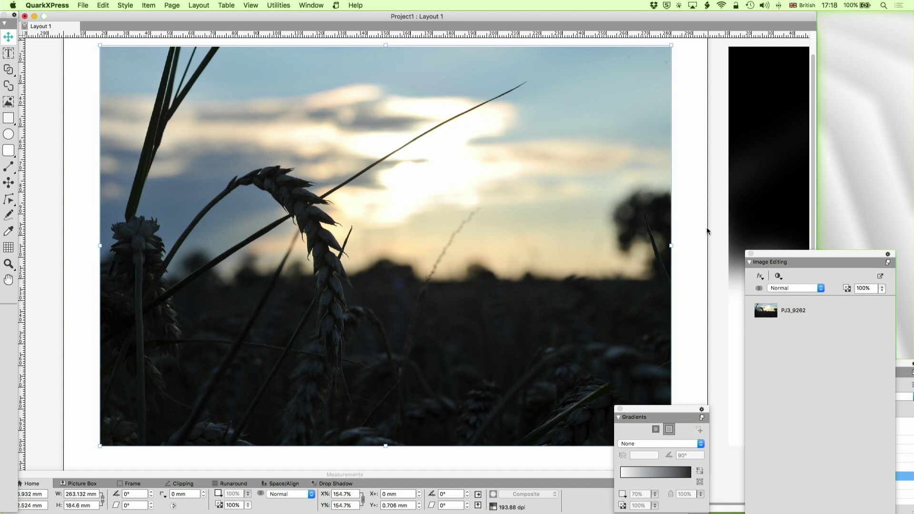
click(620, 409)
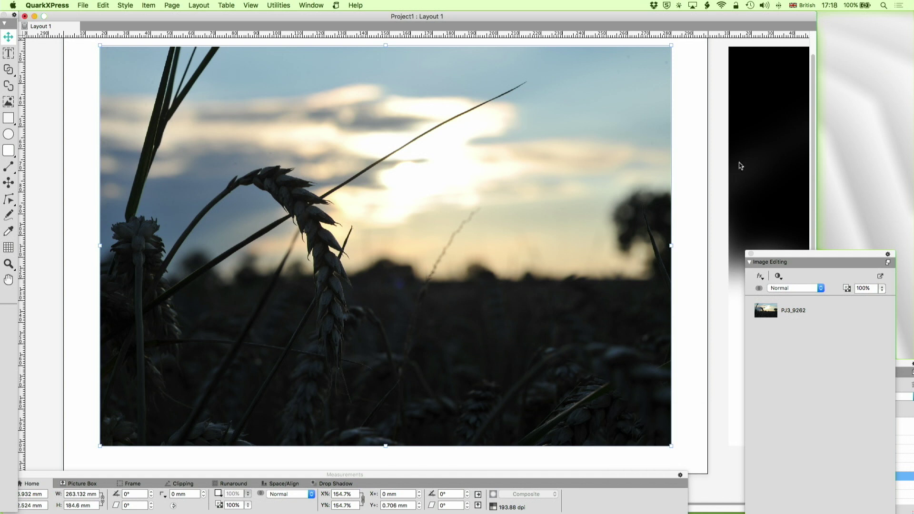
drag(765, 157, 386, 158)
drag(346, 253, 428, 260)
key(super+z)
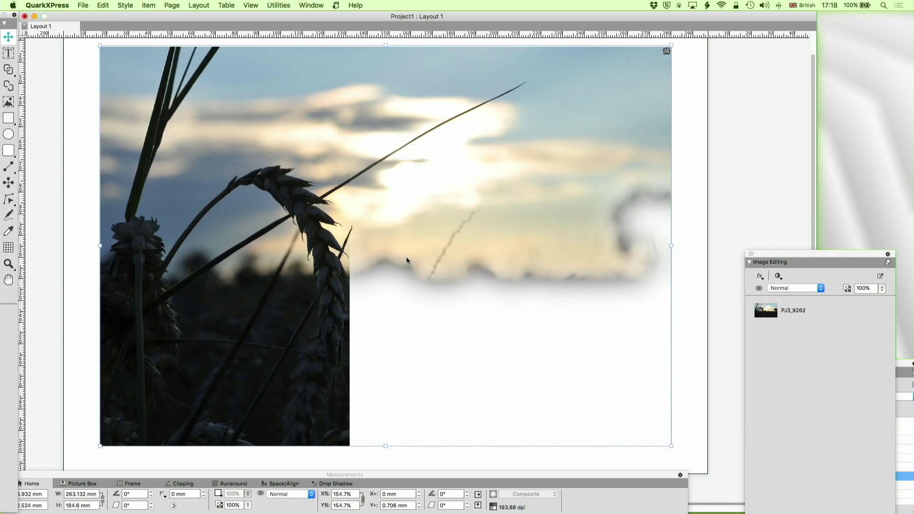
Crop the overlaid picture's box from its inner edge to a strip about 51 mm wide and turn its effects off
click(359, 254)
drag(349, 246, 560, 245)
click(760, 333)
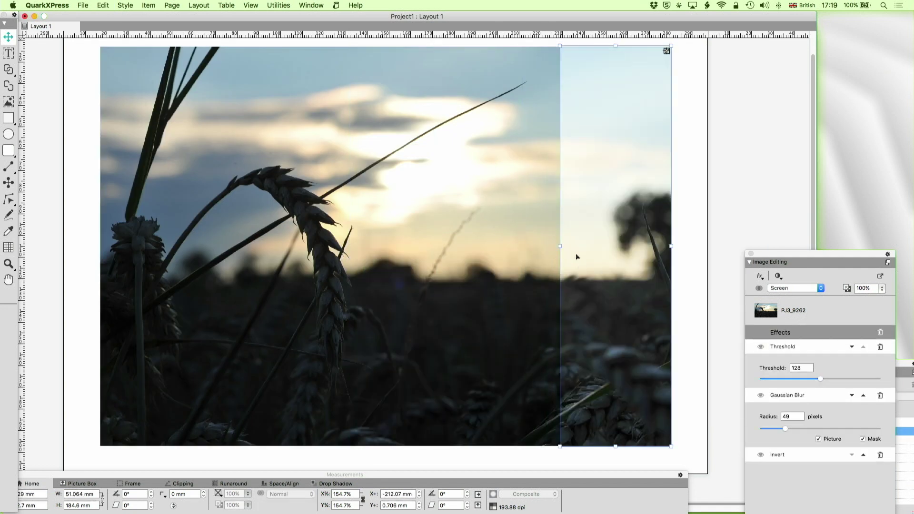
Try to widen the overlaid strip towards the wheat ear, undo the wheat picture's shift, and reselect the strip
drag(559, 244, 411, 236)
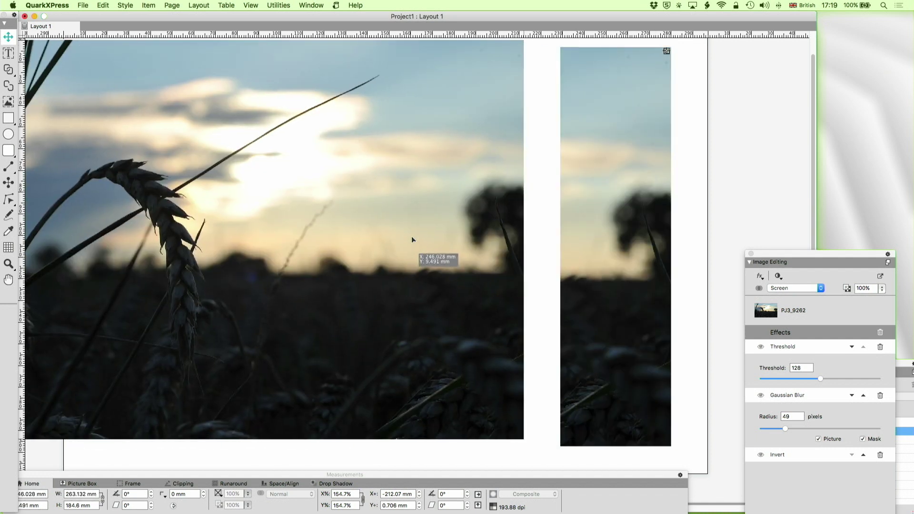
key(super+z)
click(576, 221)
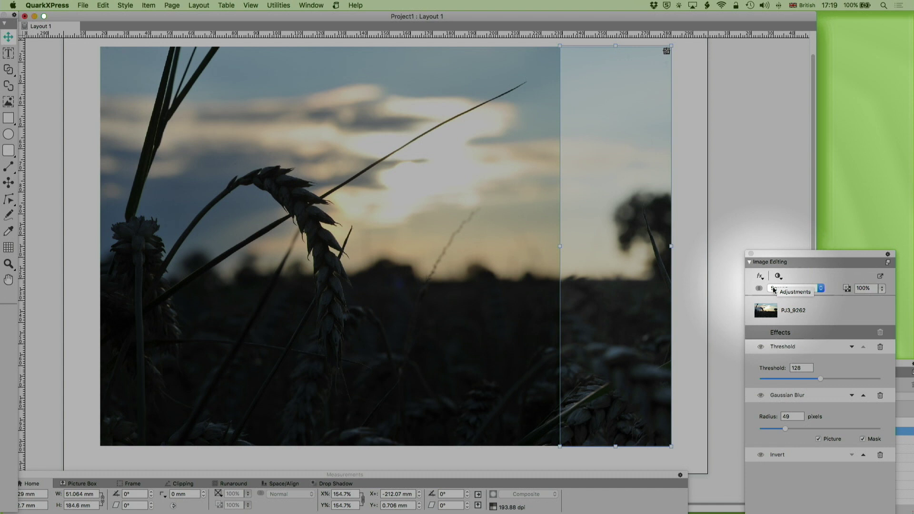
Set the overlaid strip's blend mode to Normal, widen it from its inner edge to about 135 mm, and set it back to Screen
click(804, 287)
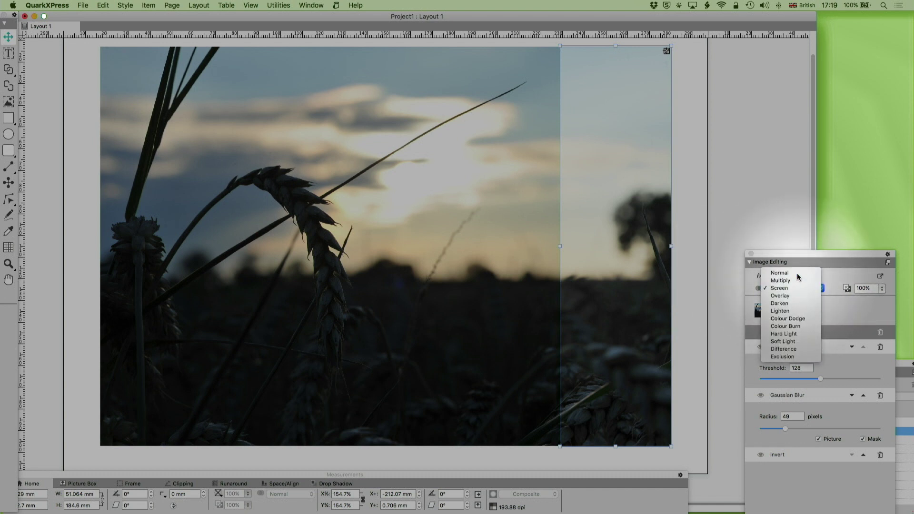
click(797, 273)
drag(560, 246, 378, 247)
click(817, 288)
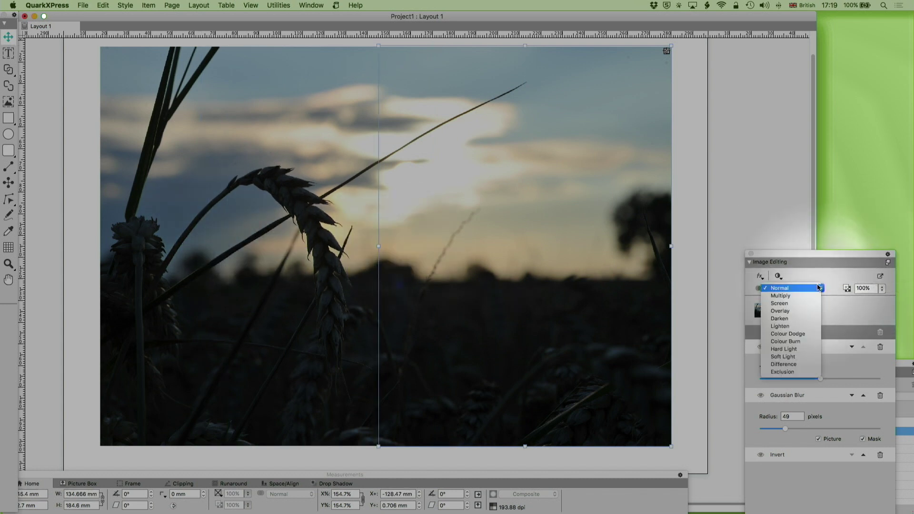
click(804, 302)
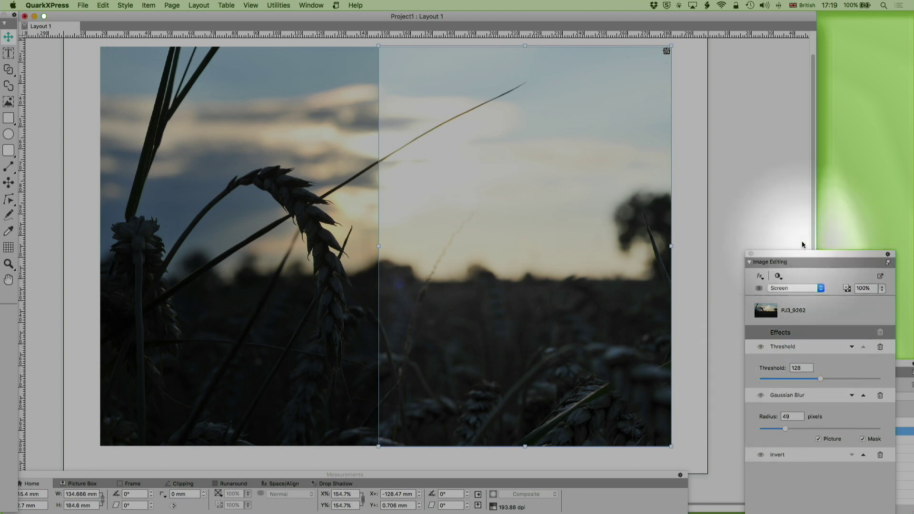
Turn the overlay's effects on with only Threshold shown, hiding Gaussian Blur and Invert, and widen the overlay to about 188 mm
drag(798, 252, 756, 136)
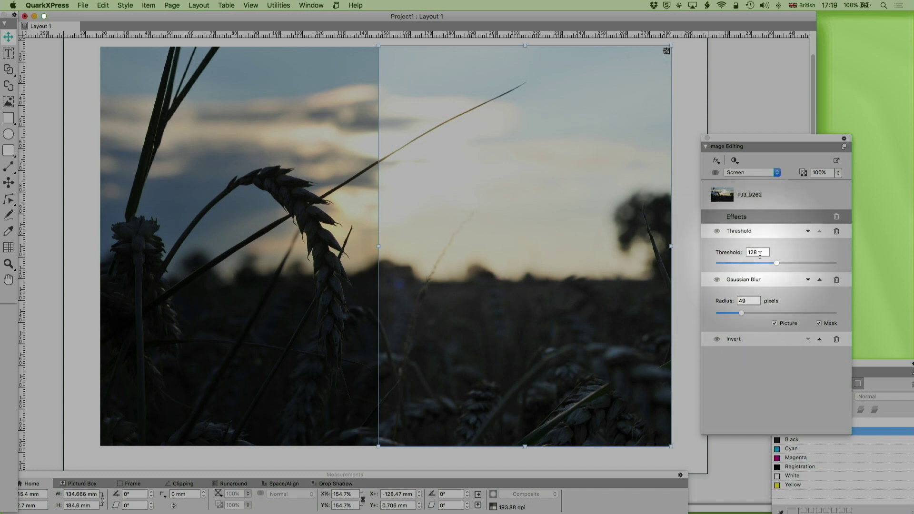
click(716, 279)
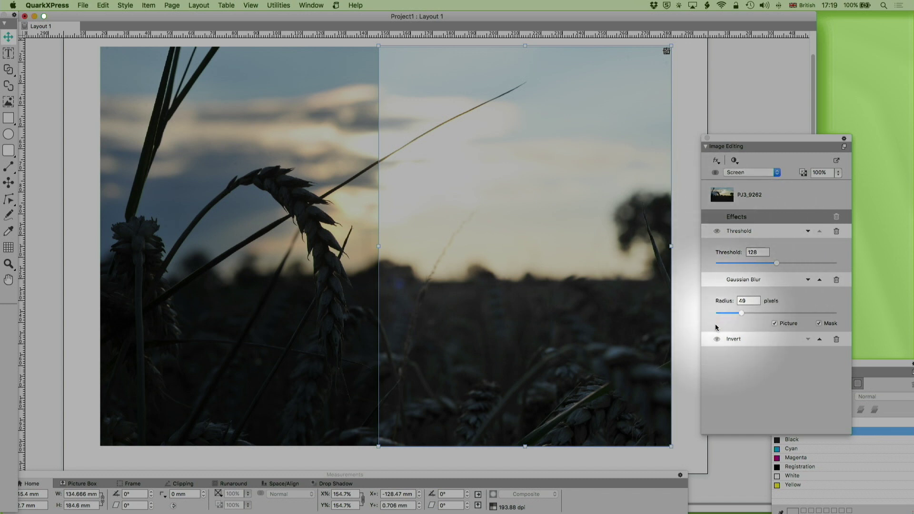
click(716, 231)
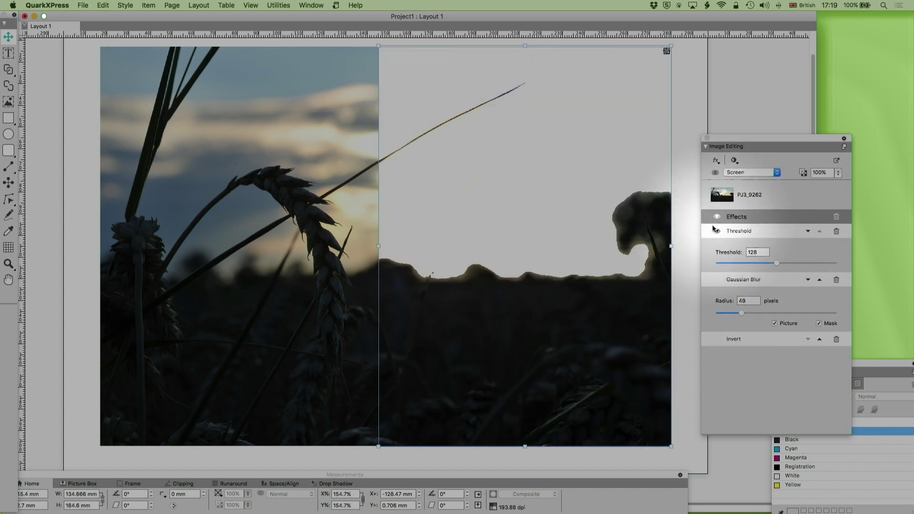
drag(379, 247, 262, 247)
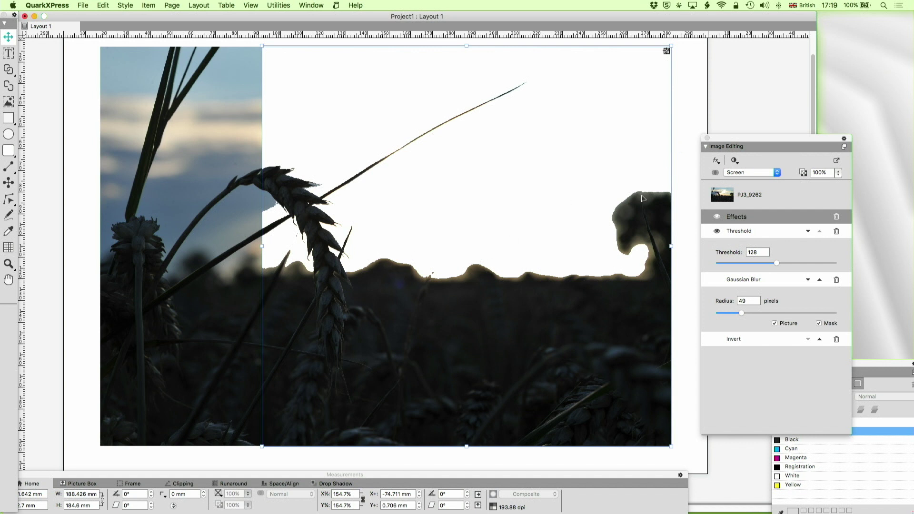
Remove the overlay's Threshold adjustment, add it again, and move it back above Gaussian Blur and Invert
click(734, 165)
click(743, 238)
click(837, 232)
click(735, 161)
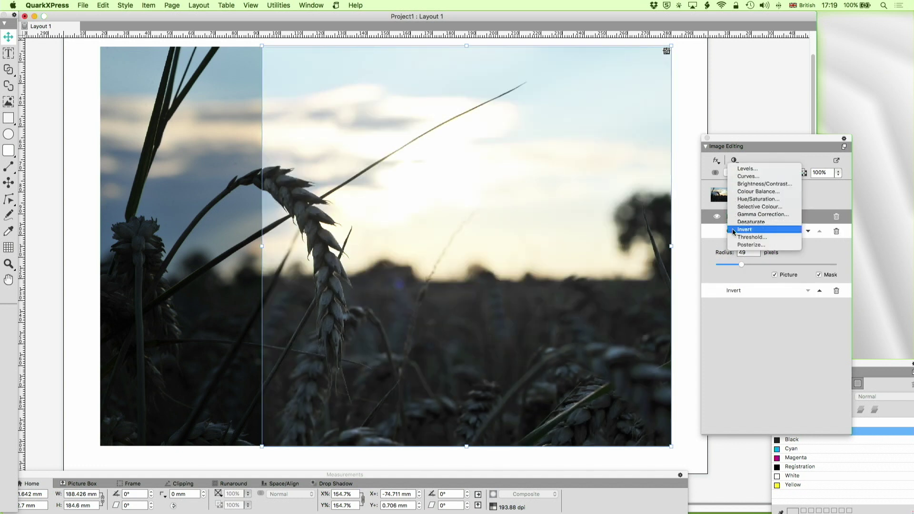
click(751, 237)
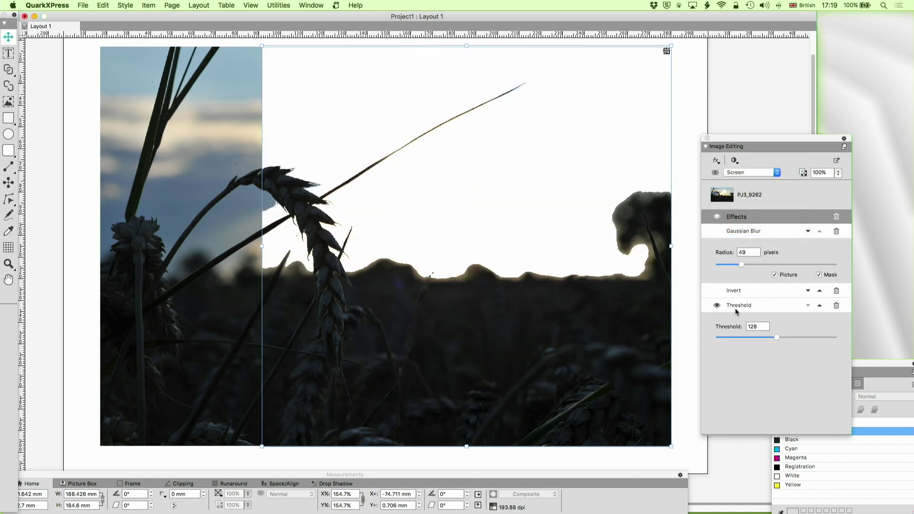
click(819, 305)
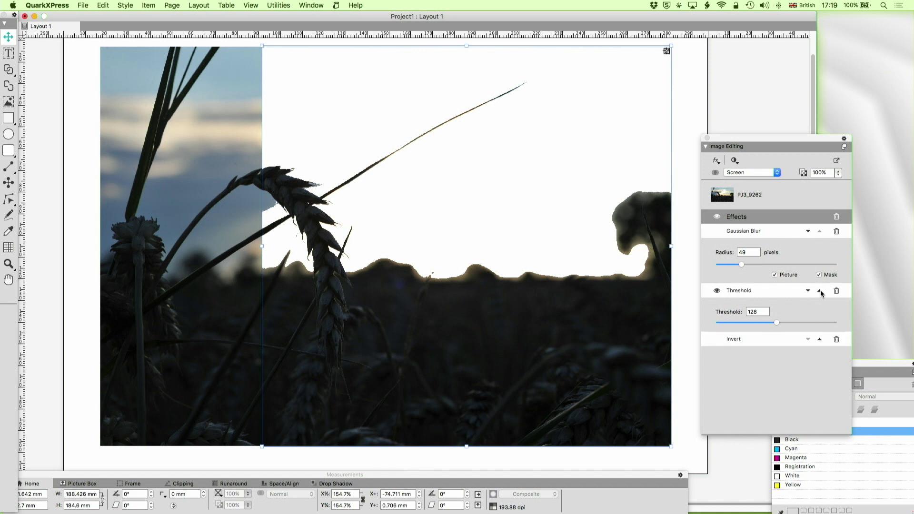
click(820, 291)
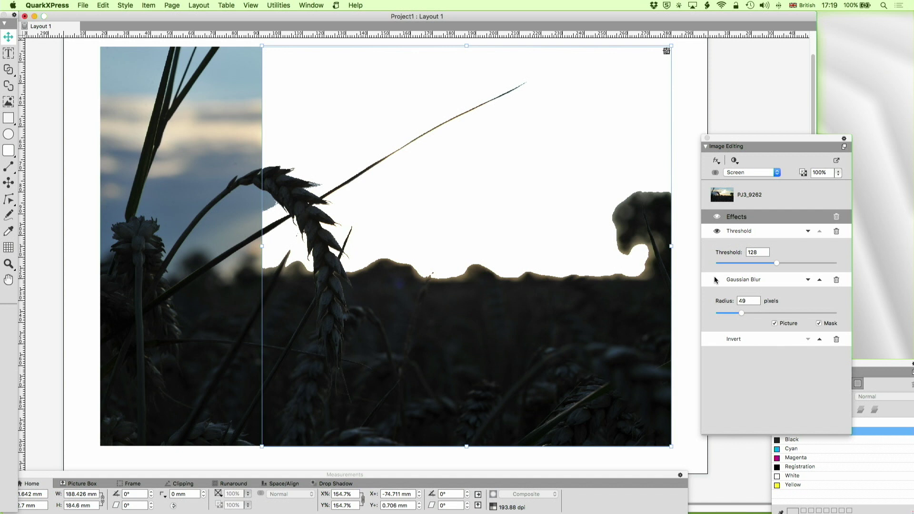
Set the overlay's blend mode to Normal and turn its Gaussian Blur and Invert effects back on
click(715, 280)
click(714, 283)
click(741, 174)
click(741, 157)
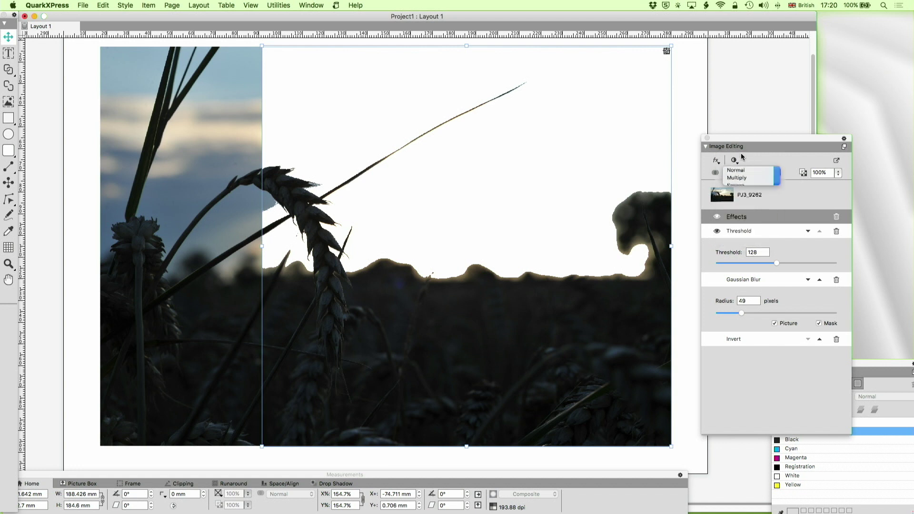
click(716, 280)
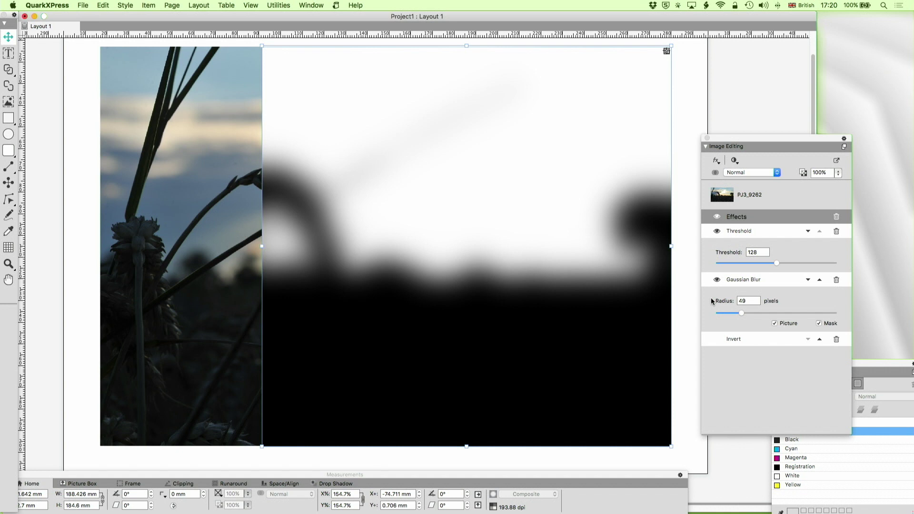
click(717, 340)
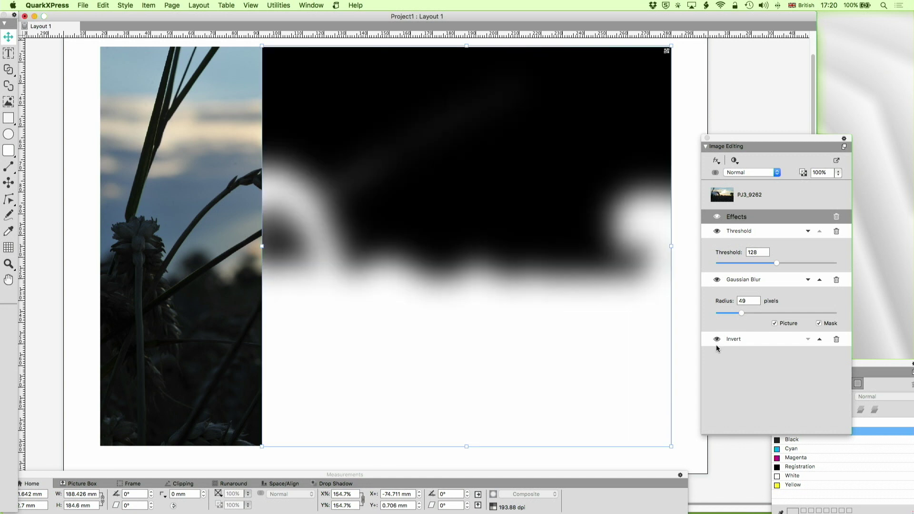
Set the overlay's blend mode to Screen and narrow its box from the inner edge to about 111 mm
click(733, 173)
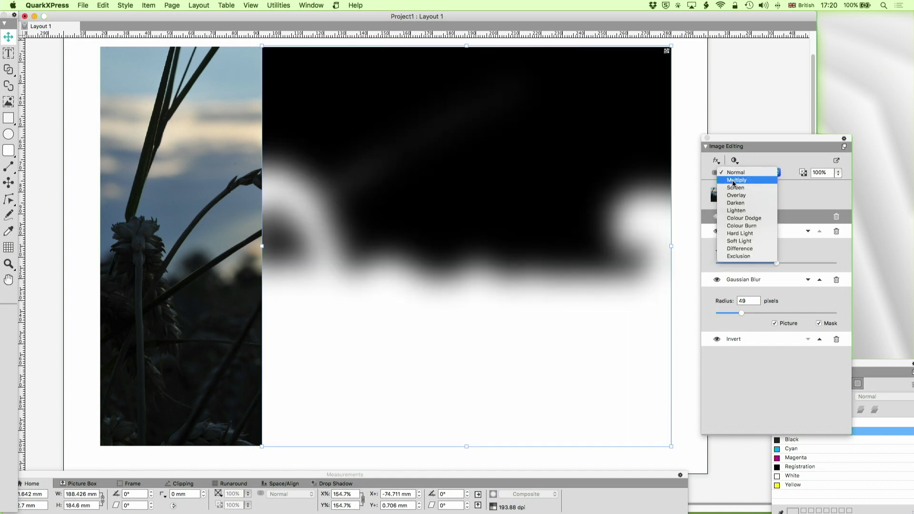
click(735, 179)
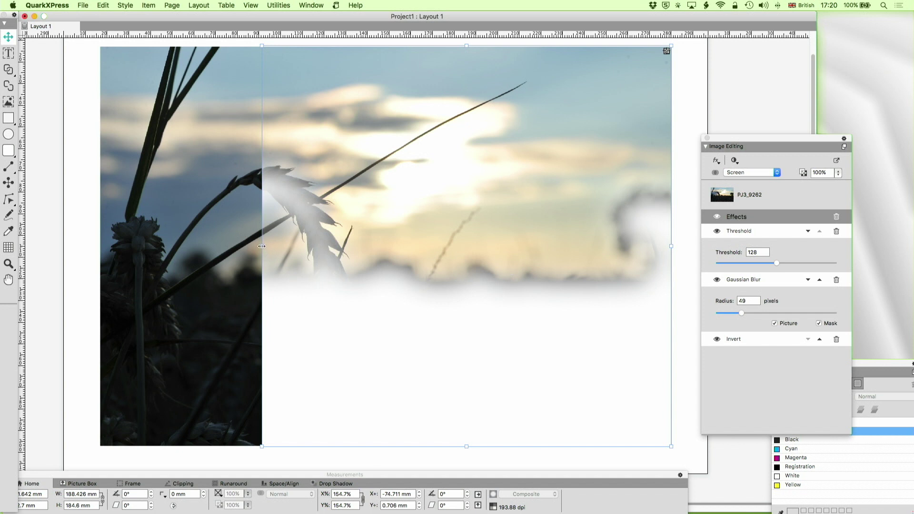
drag(419, 267, 299, 246)
drag(430, 251, 429, 252)
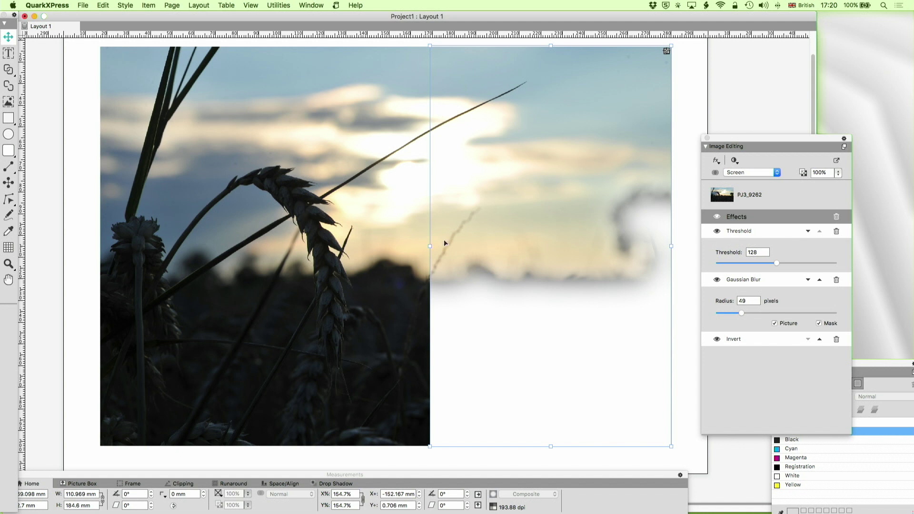
Set the lightened wheat picture on the pasteboard to Normal blend mode and hide its Selective Colour and Gamma Correction adjustments
scroll(436, 264, right, 10)
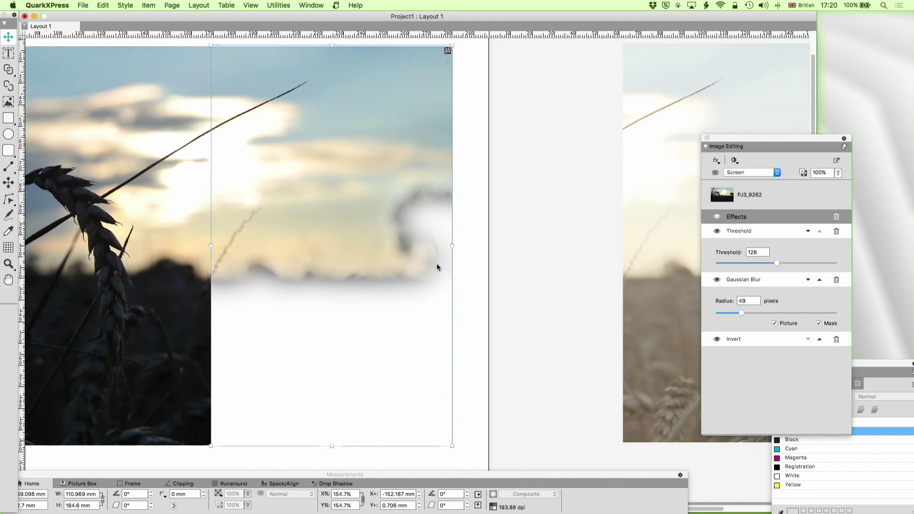
scroll(436, 263, right, 4)
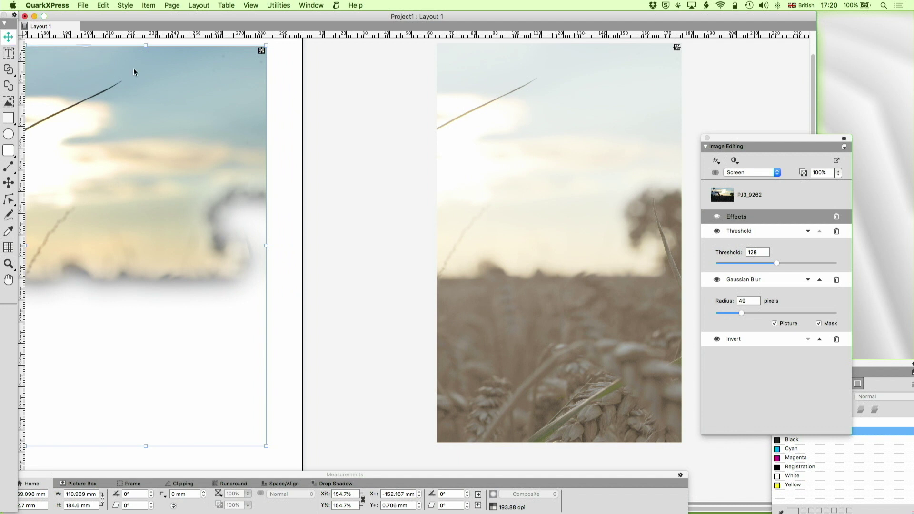
click(497, 267)
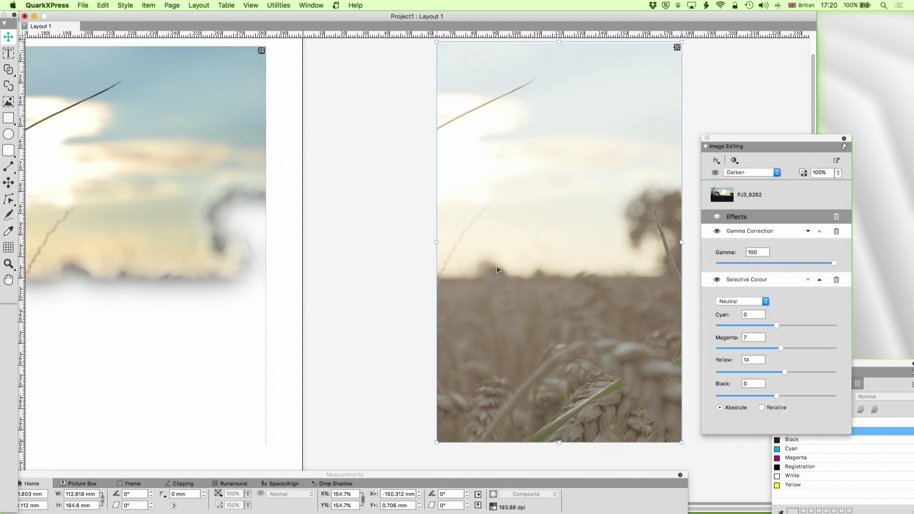
click(765, 172)
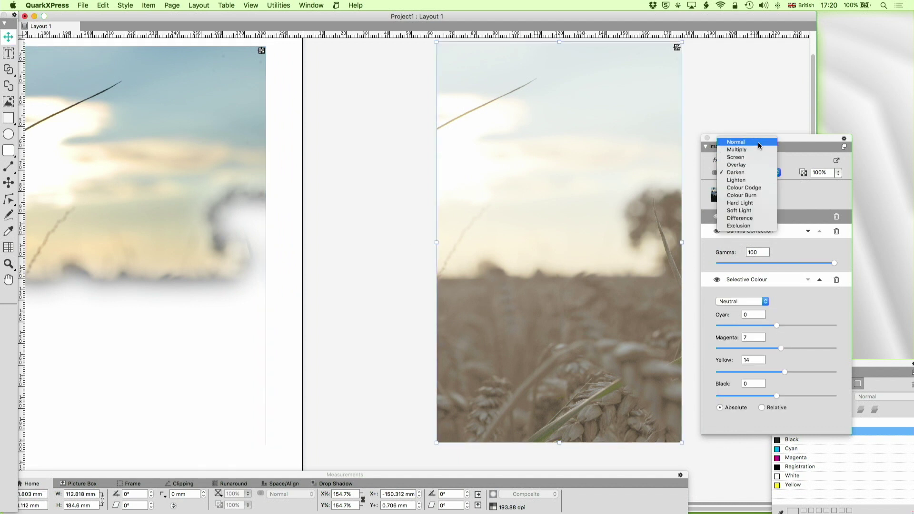
click(757, 142)
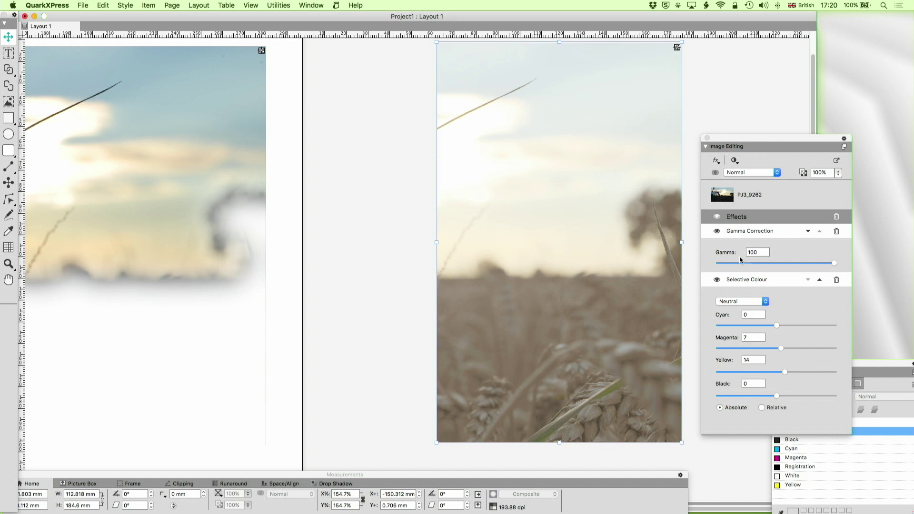
click(717, 279)
click(717, 230)
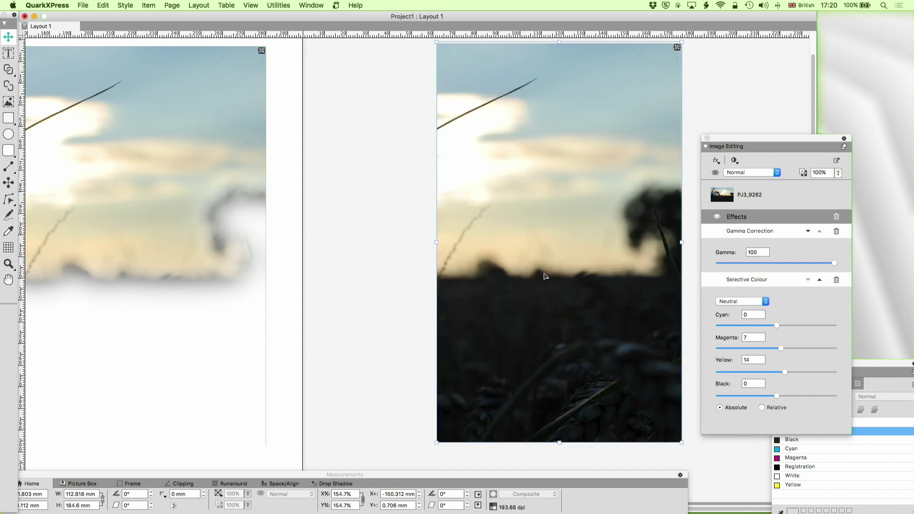
Turn the pasteboard picture's Gamma Correction back on, try a gamma of 0, and return it to 100
click(717, 230)
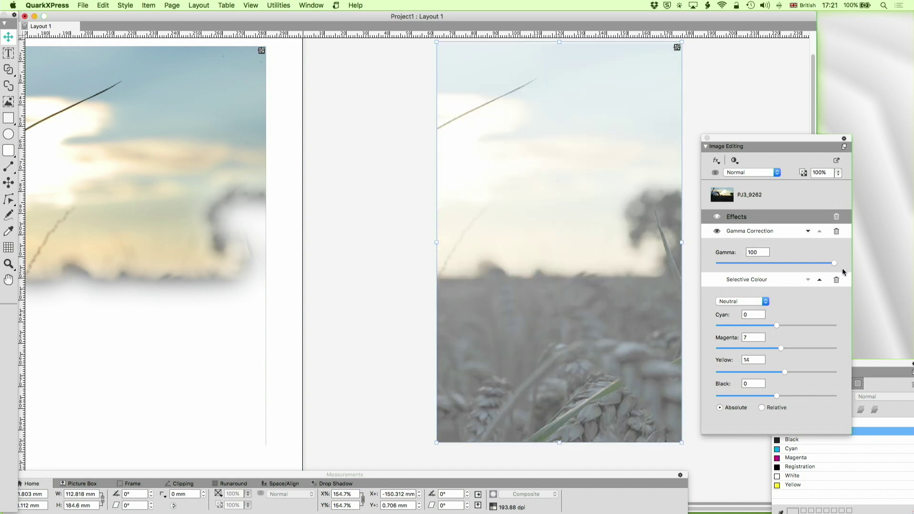
drag(834, 263, 823, 266)
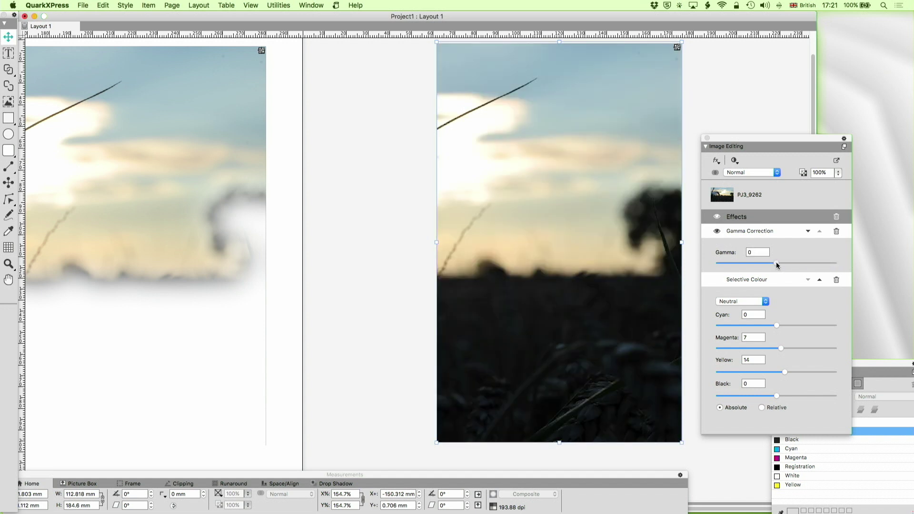
drag(776, 261, 855, 267)
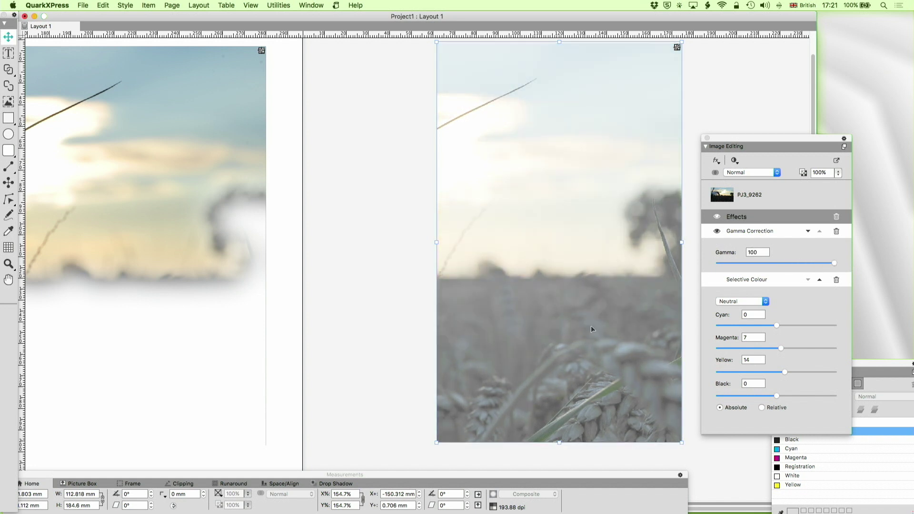
Widen the lightened picture's box from its inner edge to about 244 mm and turn its Selective Colour adjustment back on
drag(436, 243, 146, 230)
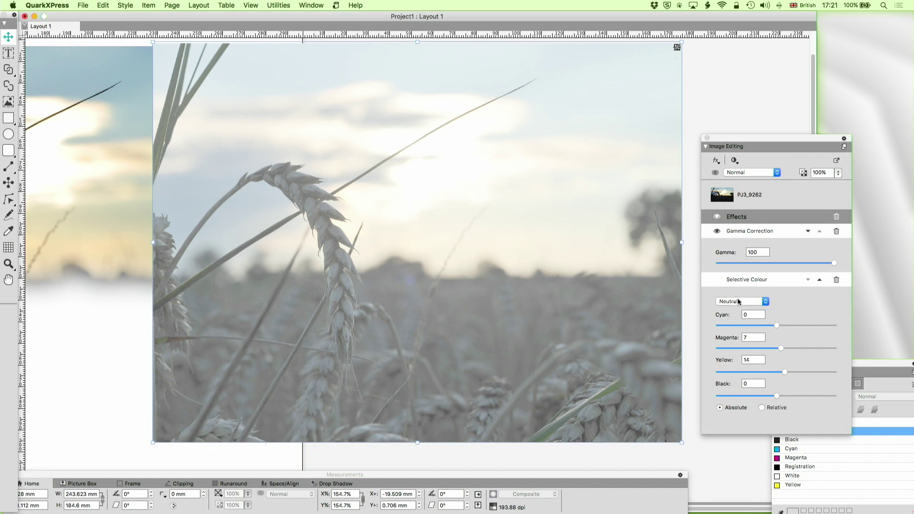
click(717, 280)
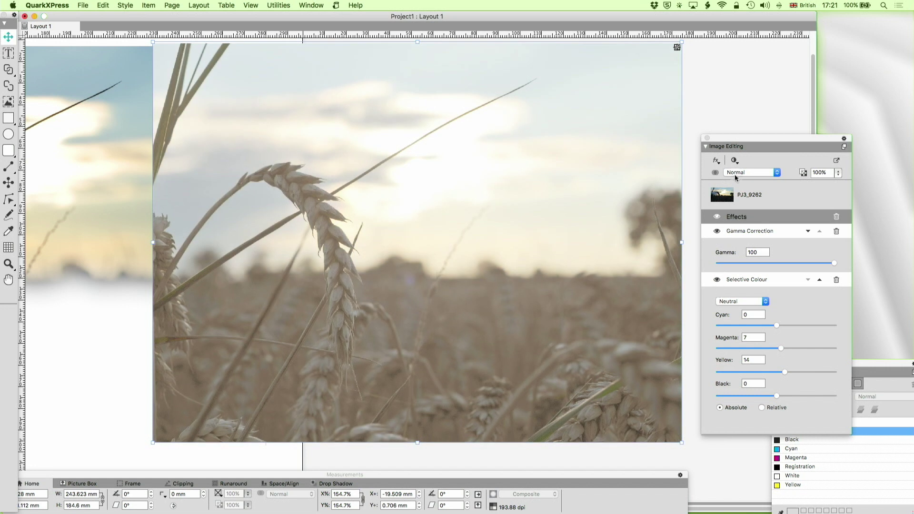
click(734, 160)
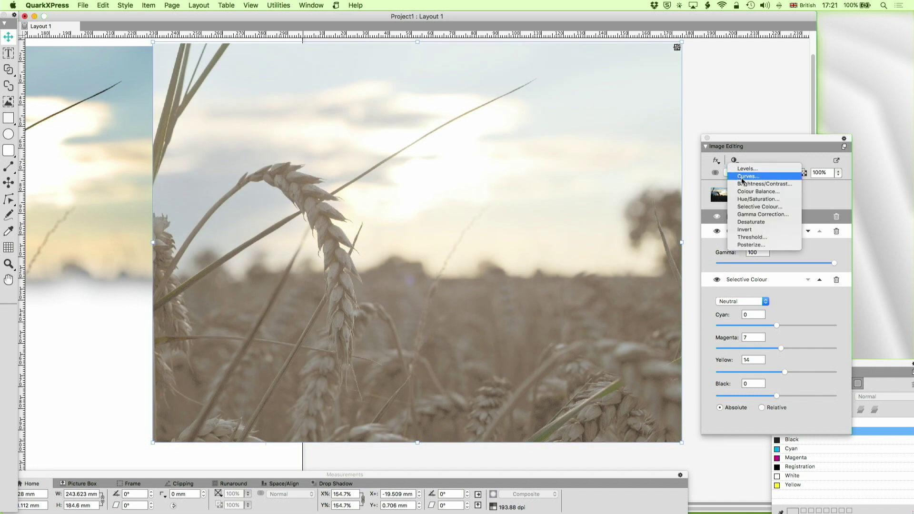
click(714, 292)
Examine the picture's Selective Colour settings for the Neutral, Black, White and Yellow colour ranges
click(760, 302)
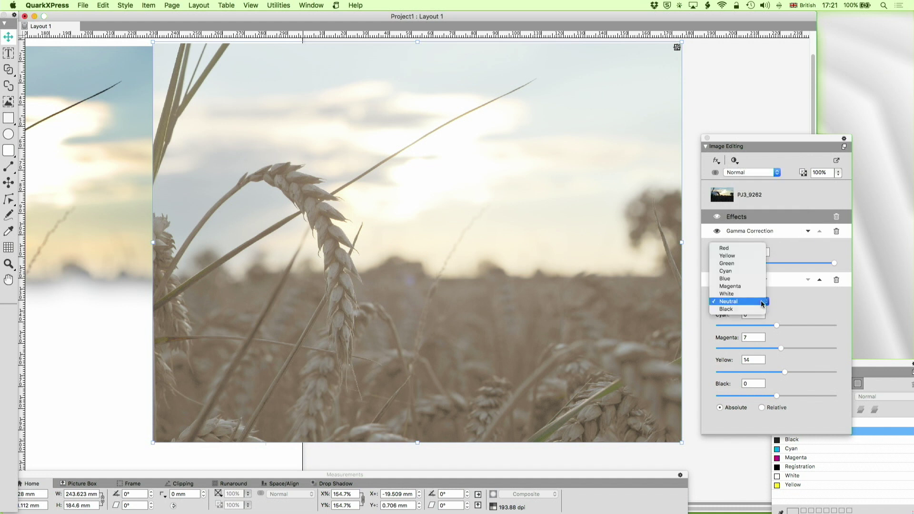
click(762, 302)
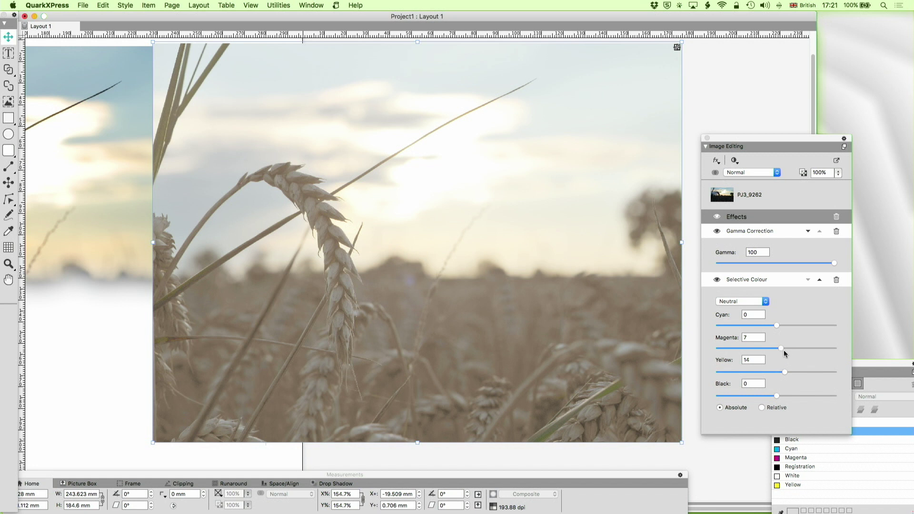
mouse_move(780, 350)
mouse_down()
mouse_move(744, 353)
mouse_move(776, 350)
mouse_up()
click(727, 302)
click(729, 309)
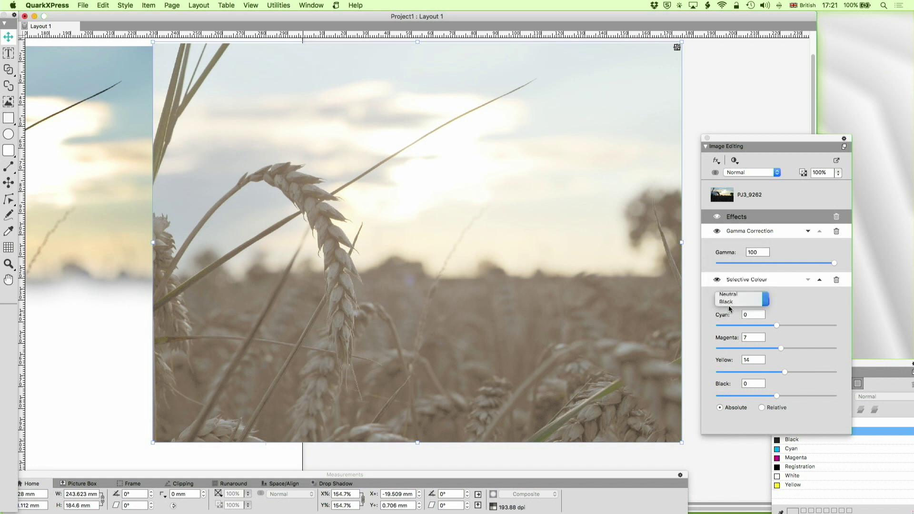
click(732, 302)
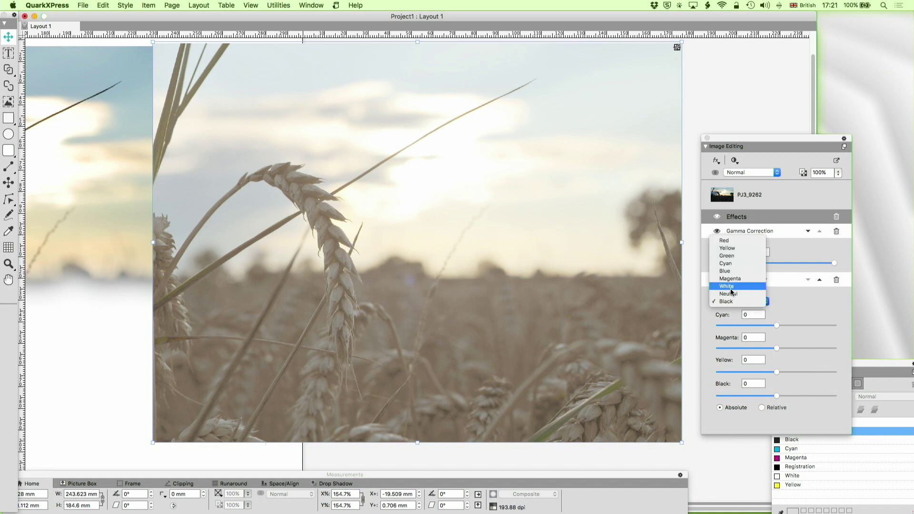
click(730, 287)
click(730, 301)
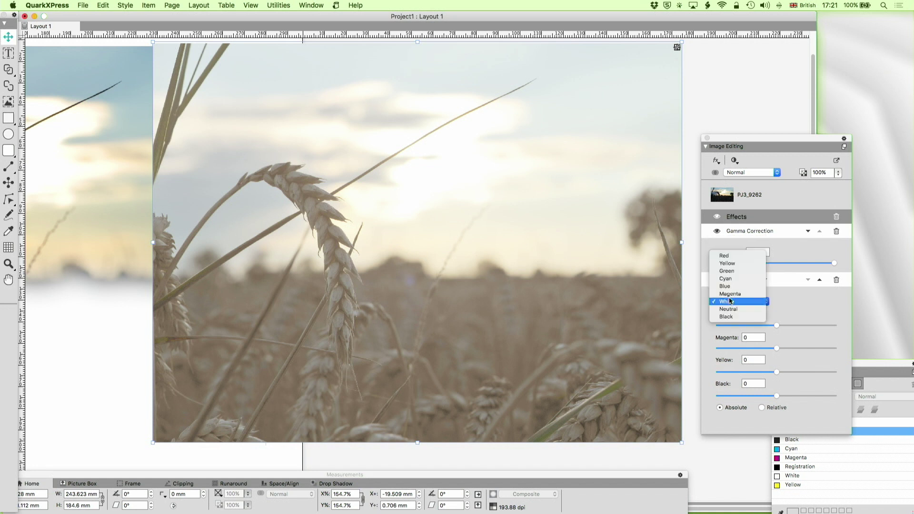
click(727, 263)
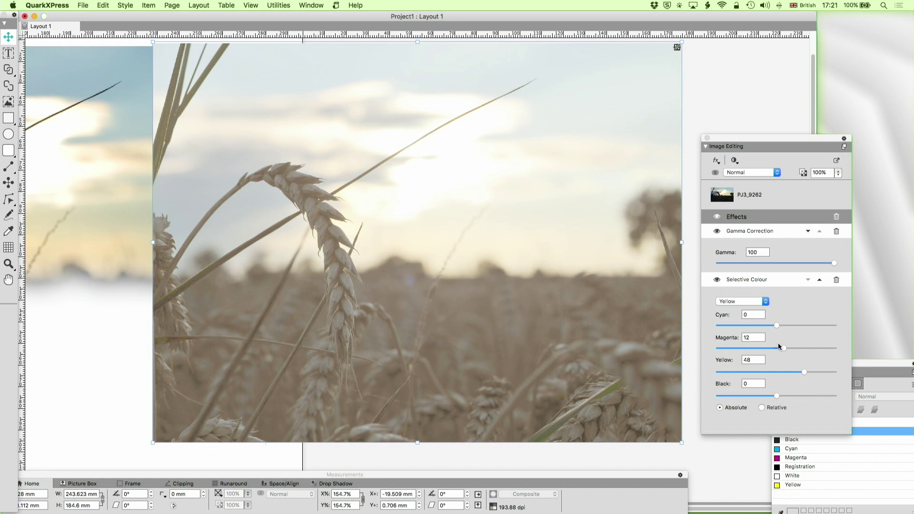
Hide and reshow the lightened picture's Selective Colour adjustment, and set its blend mode to Overlay
click(716, 280)
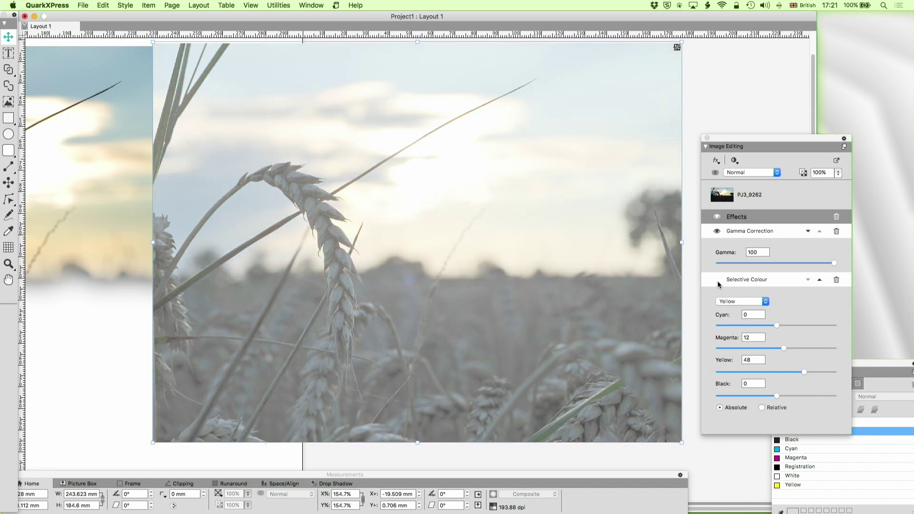
click(716, 280)
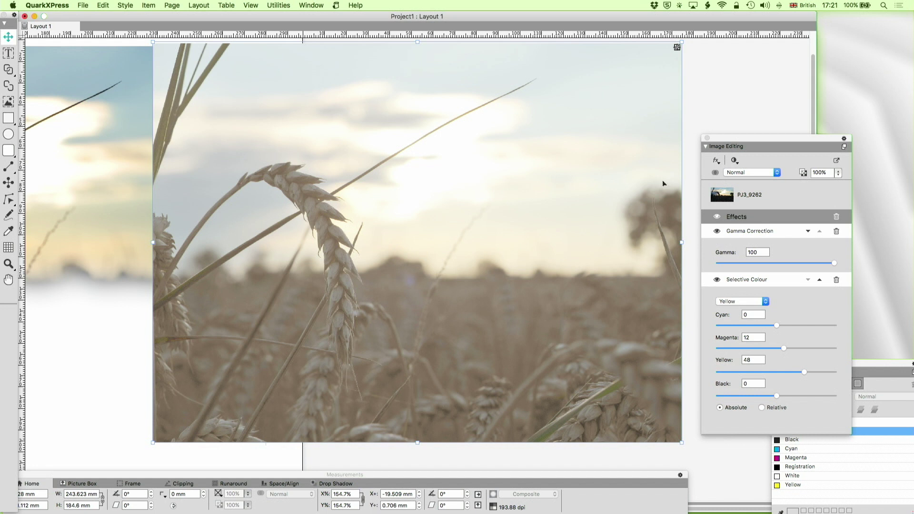
click(740, 173)
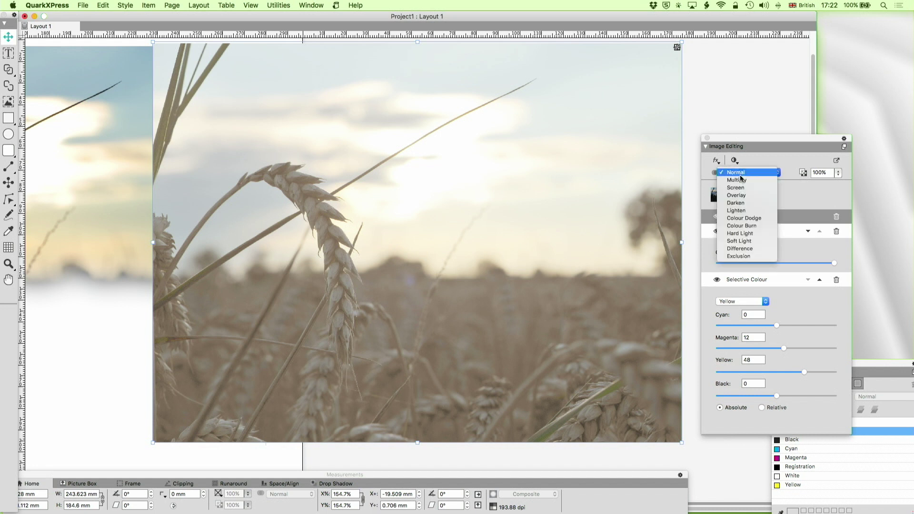
click(737, 195)
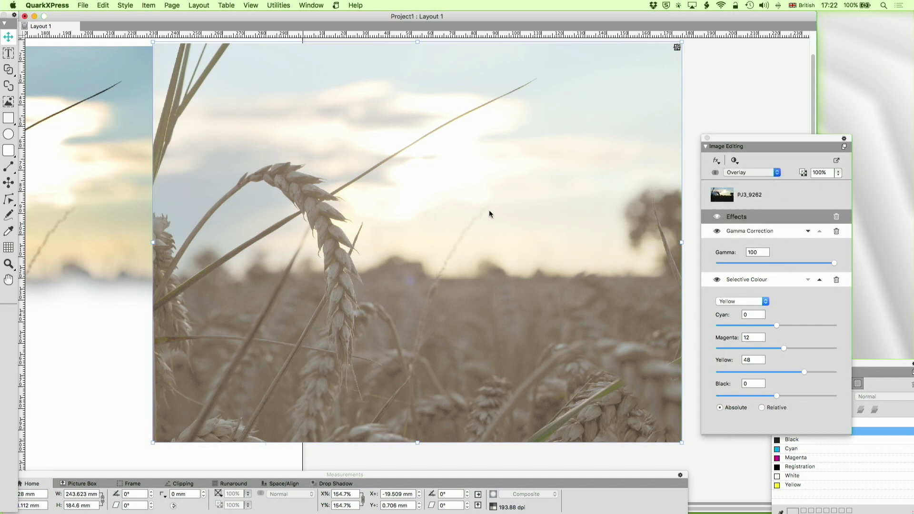
Move the lightened picture back over the wheat photo on the page and narrow its box to about 86 mm
scroll(489, 213, down, 5)
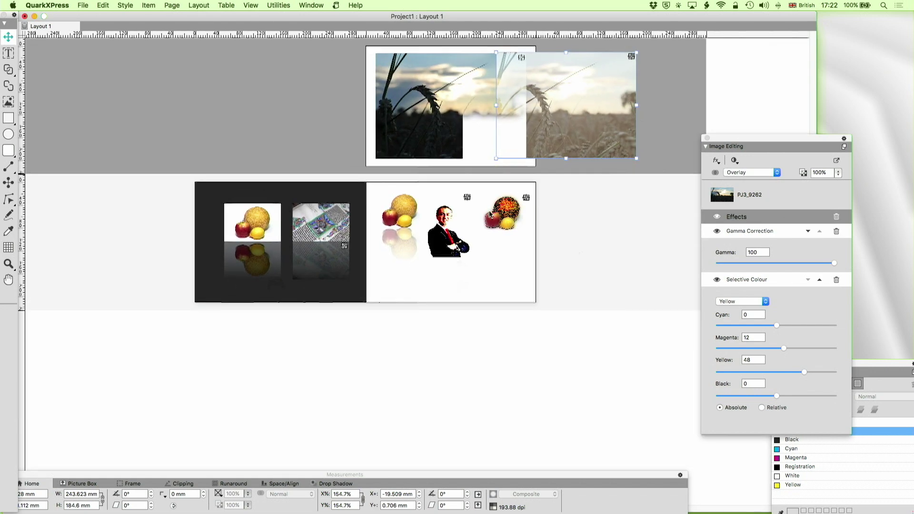
scroll(490, 214, up, 4)
scroll(505, 213, right, 10)
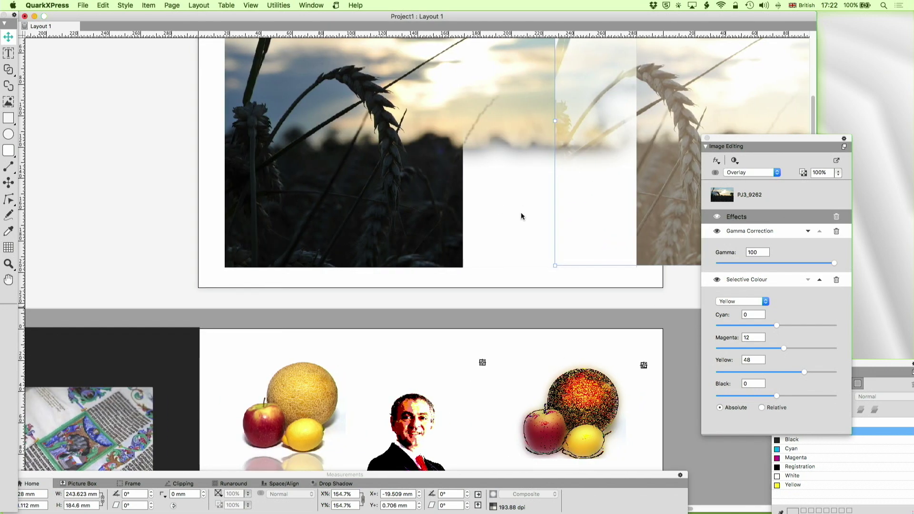
drag(629, 220, 380, 236)
drag(245, 141, 489, 143)
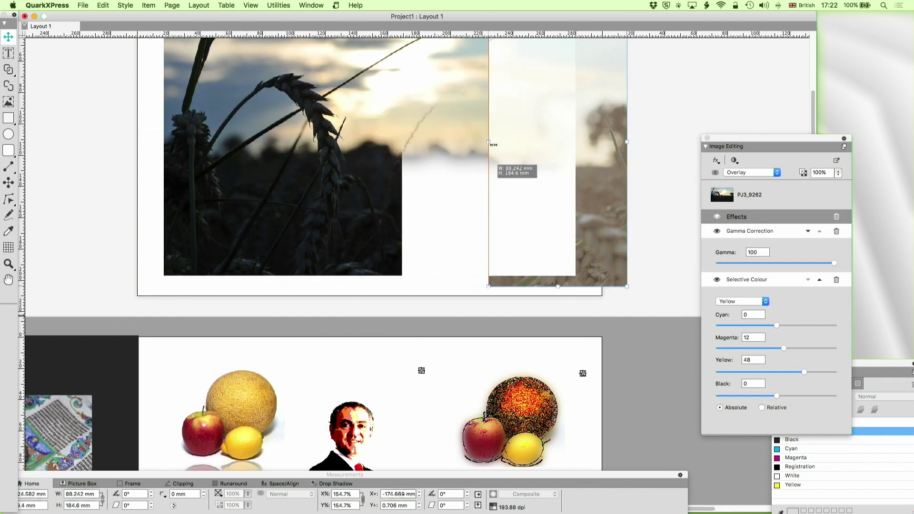
drag(575, 169, 532, 160)
Try the Screen blend mode on the lightened picture and set it to Multiply
click(765, 173)
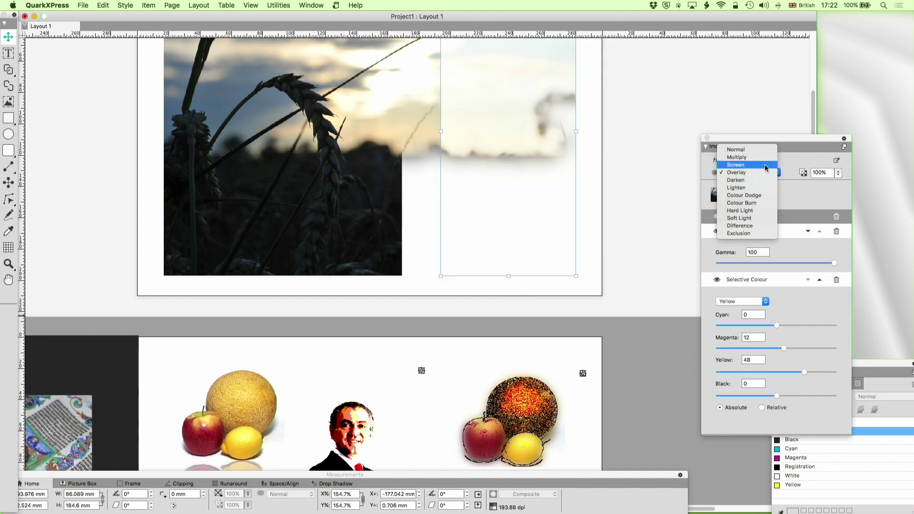
click(749, 165)
click(752, 173)
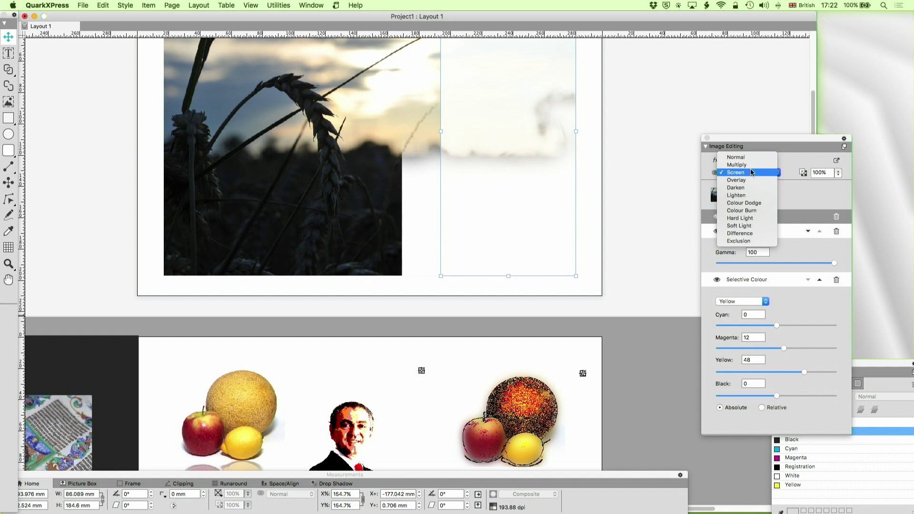
click(751, 169)
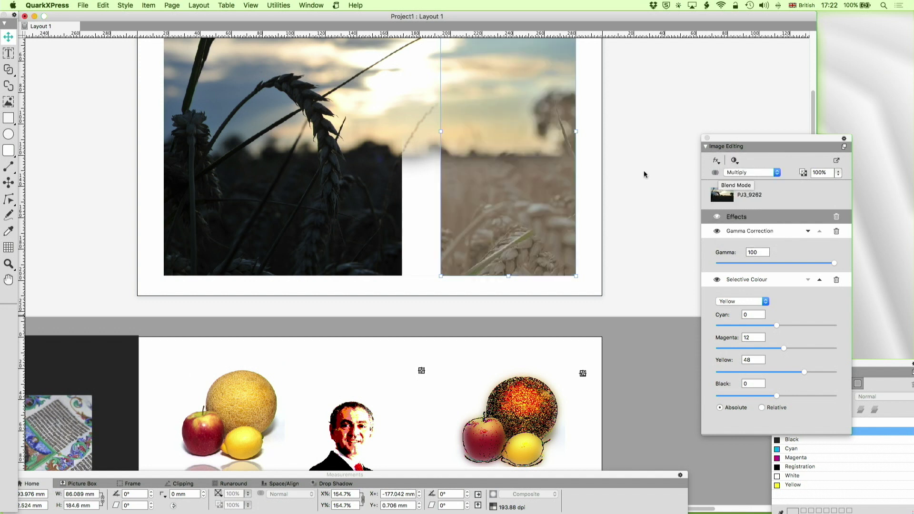
Widen the Threshold overlay's box from its left edge to about 183 mm
scroll(650, 183, up, 2)
scroll(650, 182, up, 4)
drag(440, 233, 426, 234)
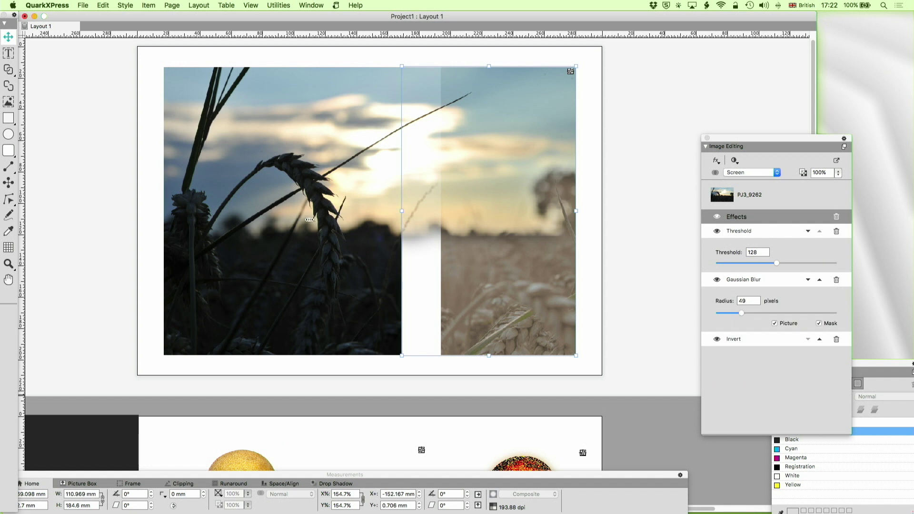
drag(402, 234, 315, 236)
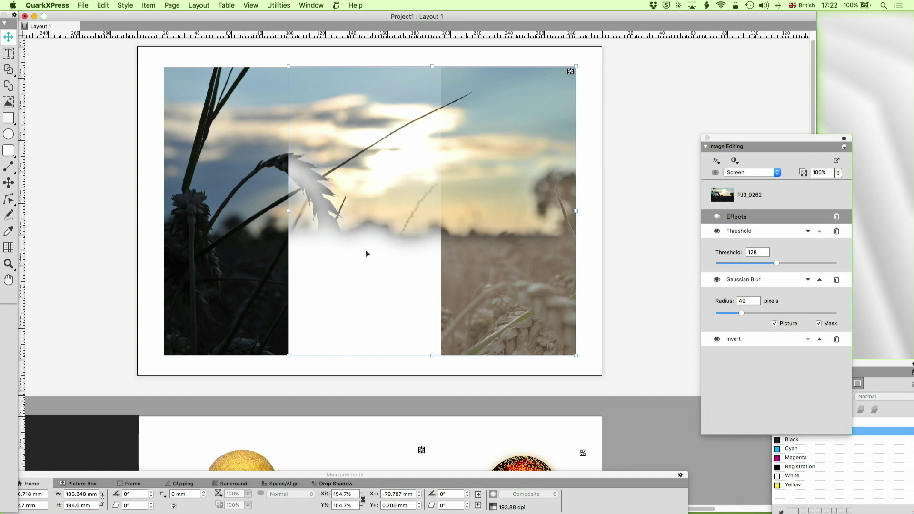
key(super+z)
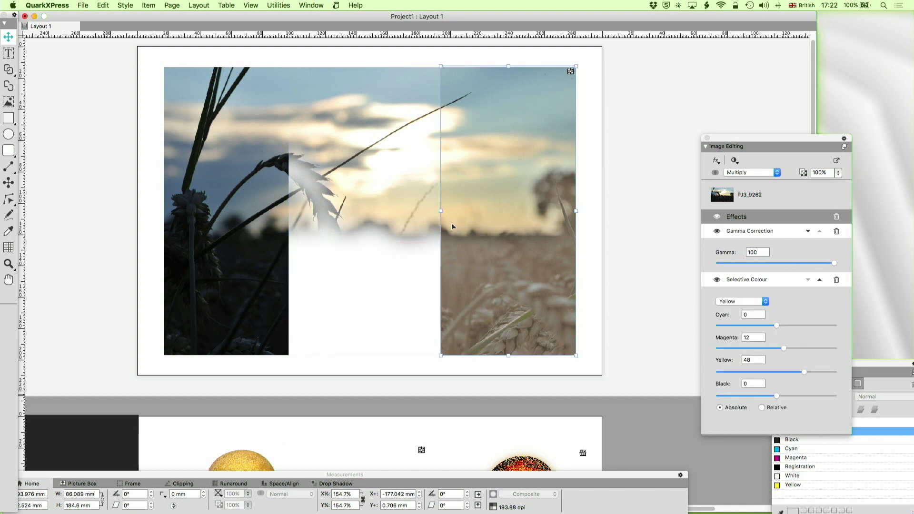
Widen the lightened picture's box to about 154 mm, try Normal blend mode, and return it to Multiply
drag(439, 211, 335, 210)
click(775, 172)
click(770, 165)
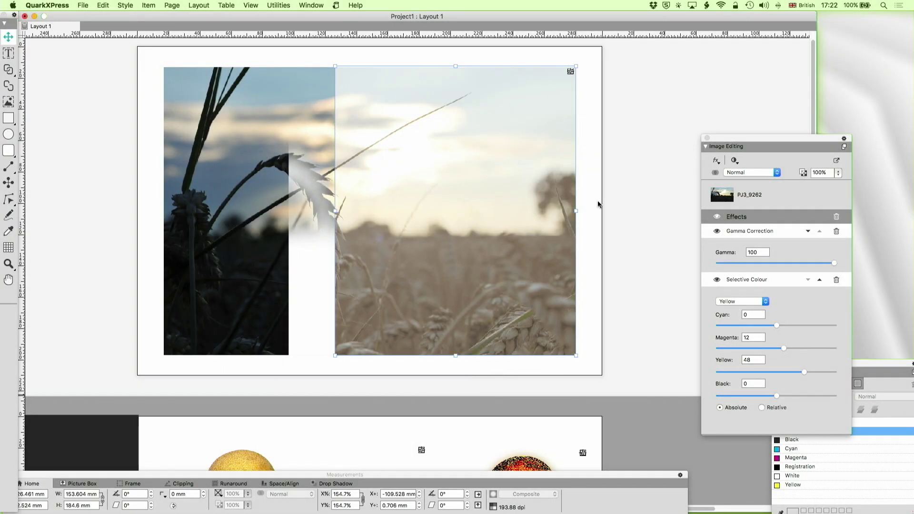
click(744, 174)
click(745, 180)
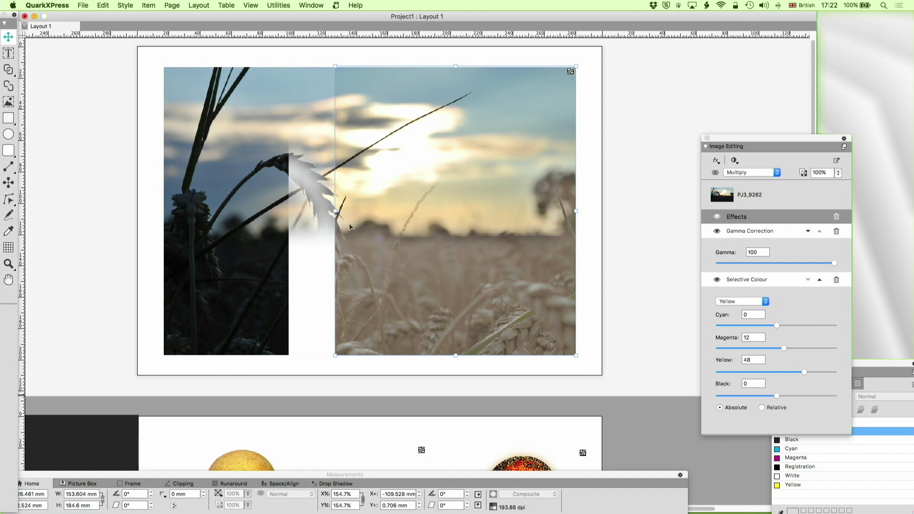
Narrow the lightened picture's box to about 68 mm and the Threshold overlay's box to about 160 mm
drag(334, 212, 391, 211)
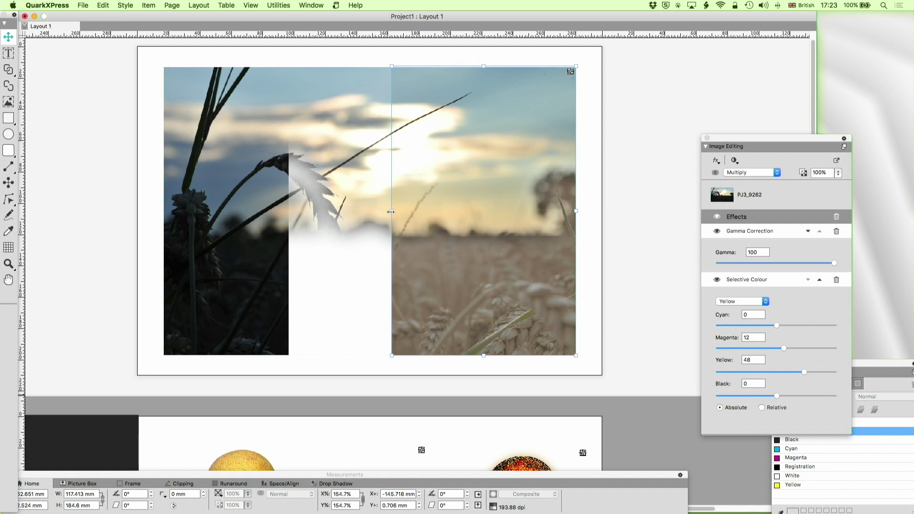
drag(391, 212, 470, 213)
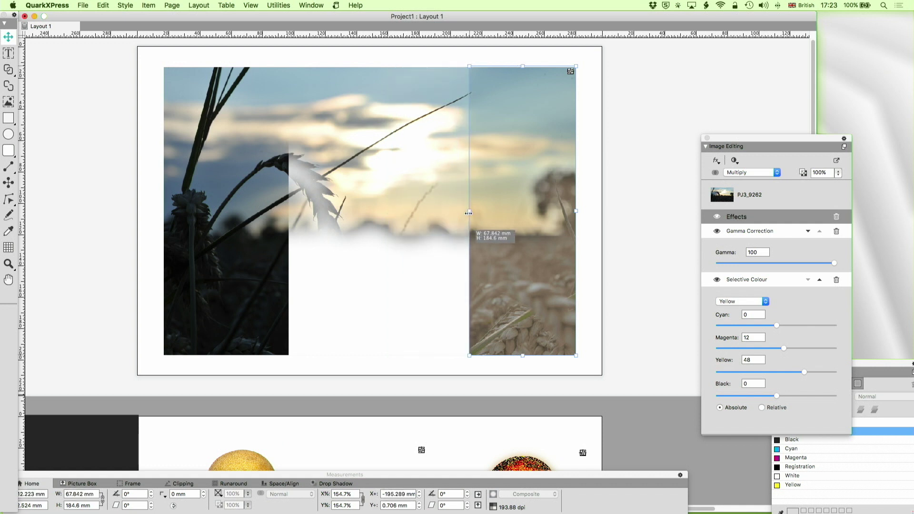
click(317, 231)
mouse_move(351, 212)
mouse_down()
mouse_move(305, 227)
mouse_move(362, 225)
mouse_up()
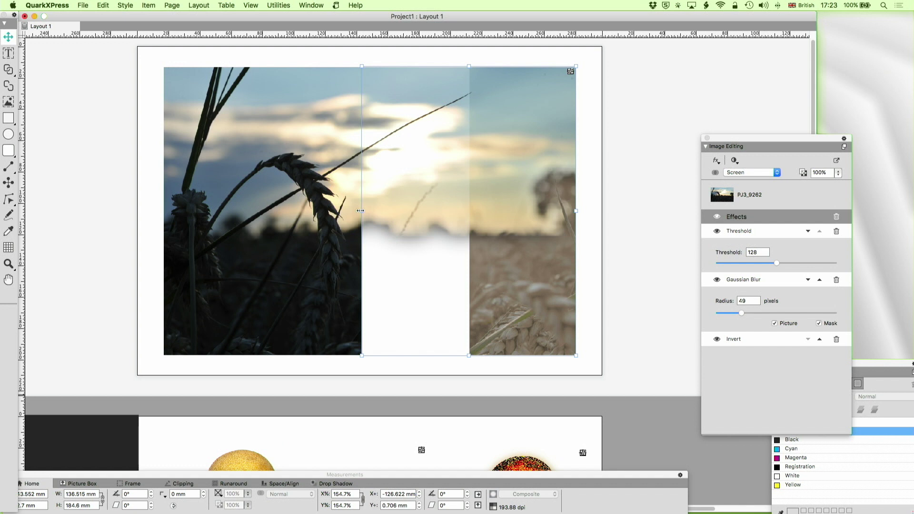
drag(360, 211, 322, 217)
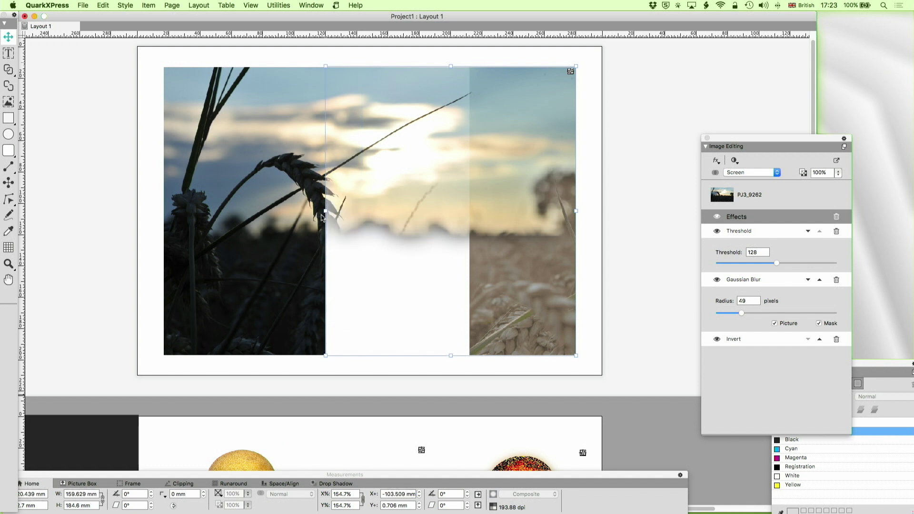
Narrow the lightened picture's box from its left edge to about 25 mm
click(504, 243)
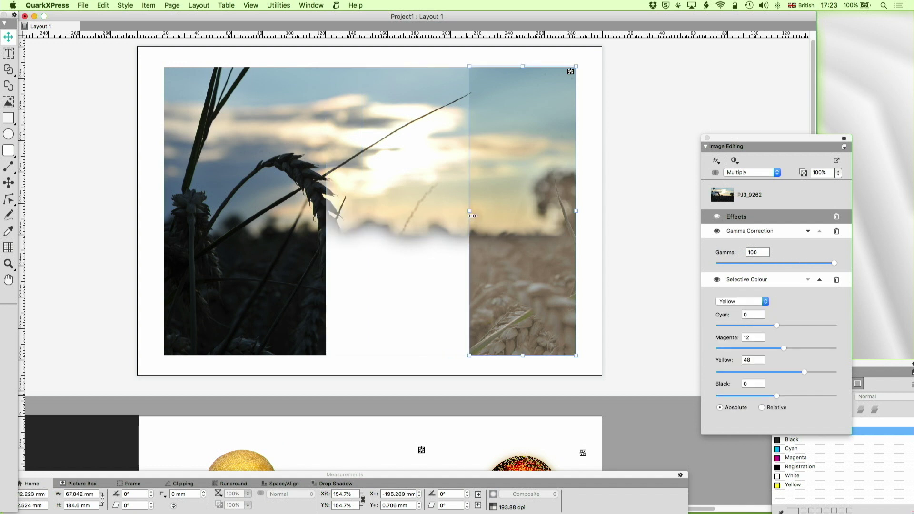
click(420, 264)
click(479, 214)
click(407, 242)
click(484, 210)
drag(469, 210, 537, 210)
Hide the overlay's Threshold, Gaussian Blur and Invert effects, and turn them back on one by one
click(424, 249)
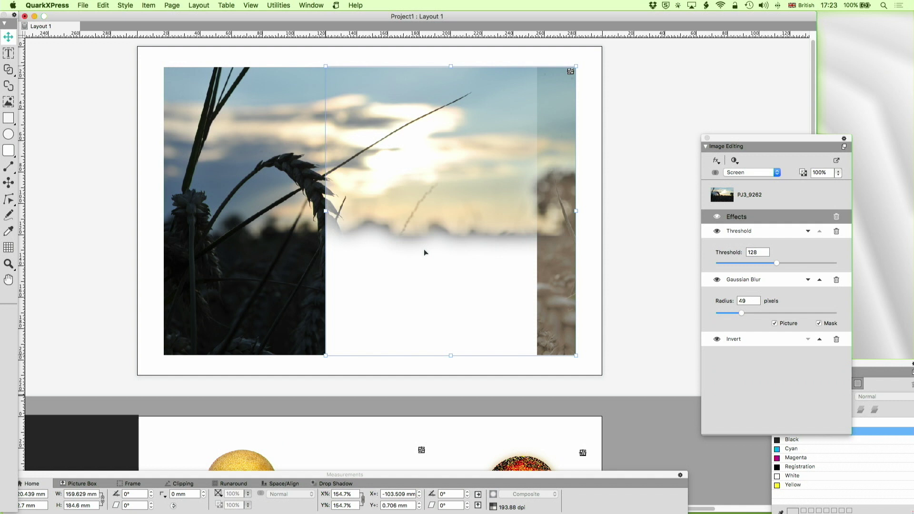
click(717, 231)
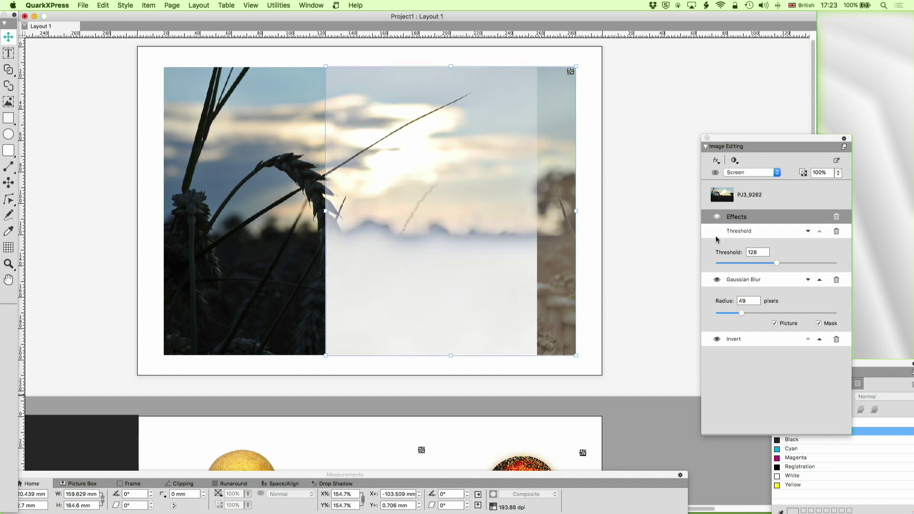
click(717, 281)
click(716, 339)
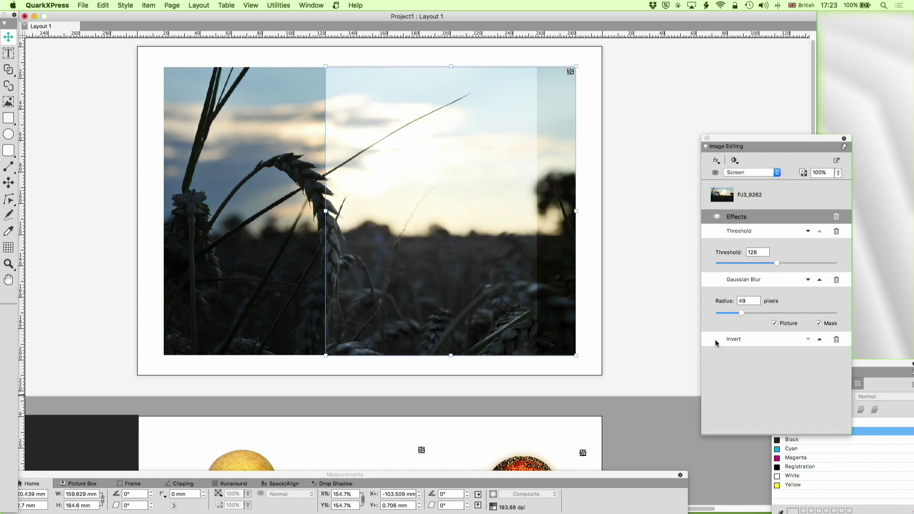
click(716, 232)
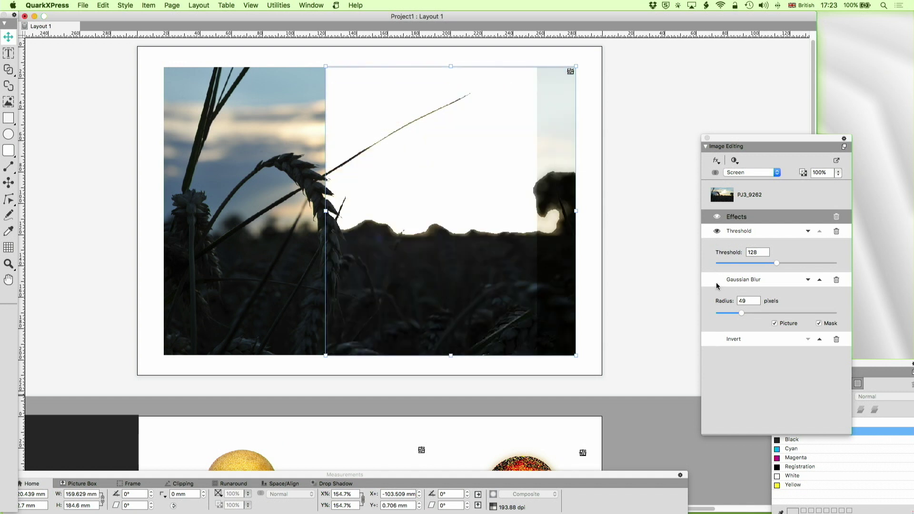
click(717, 280)
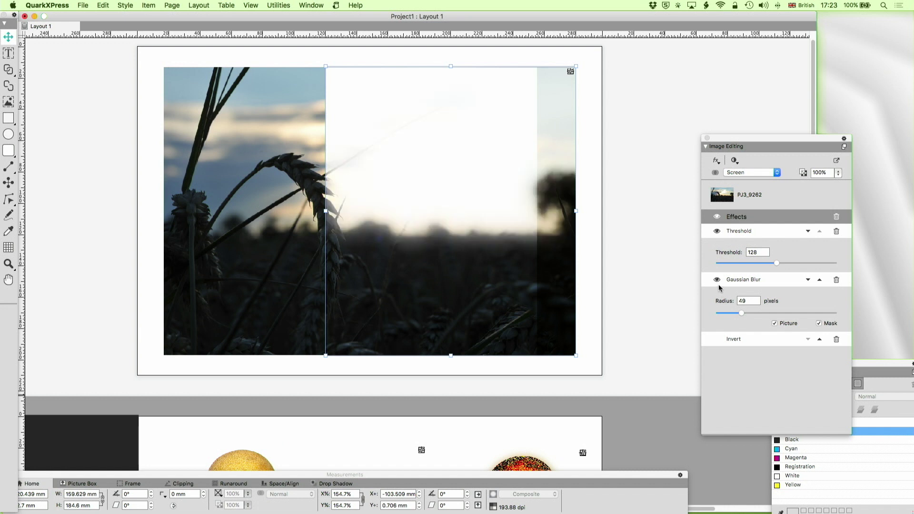
click(717, 339)
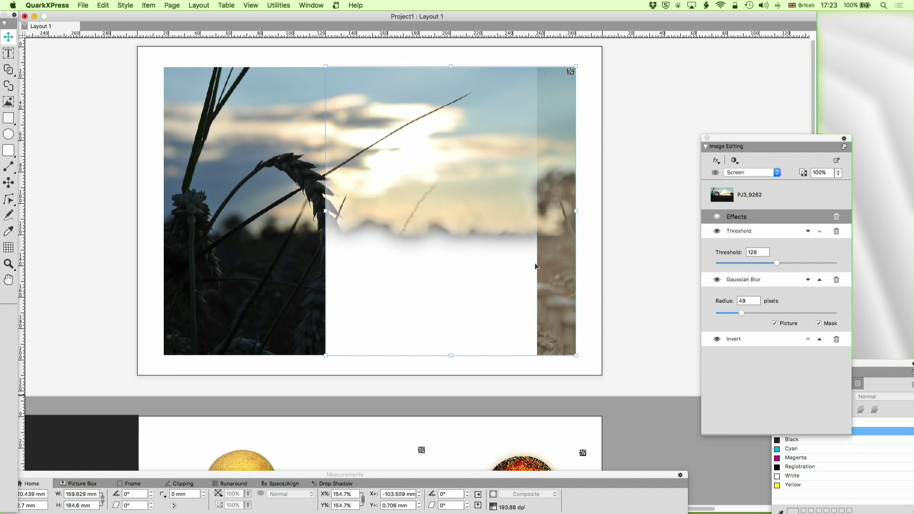
Widen the lightened picture's box to about 147 mm, trying Normal blend mode and returning it to Multiply
click(555, 247)
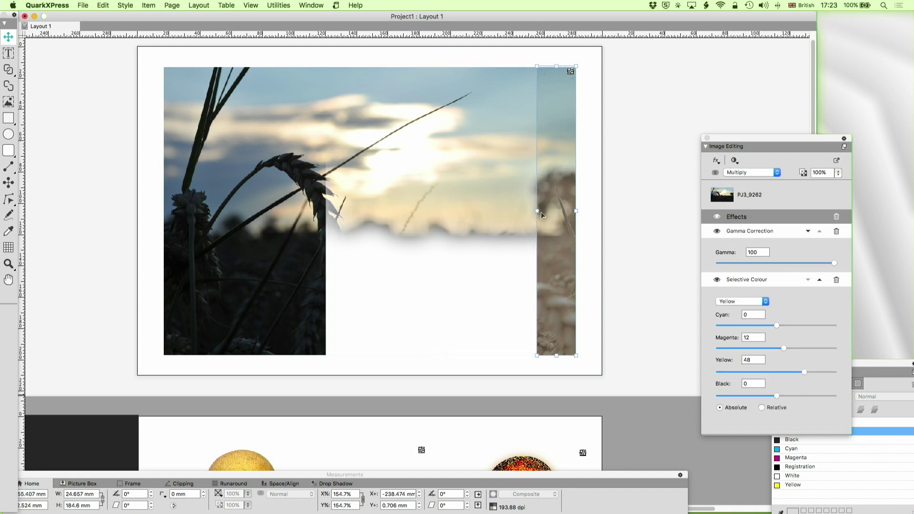
drag(536, 211, 355, 215)
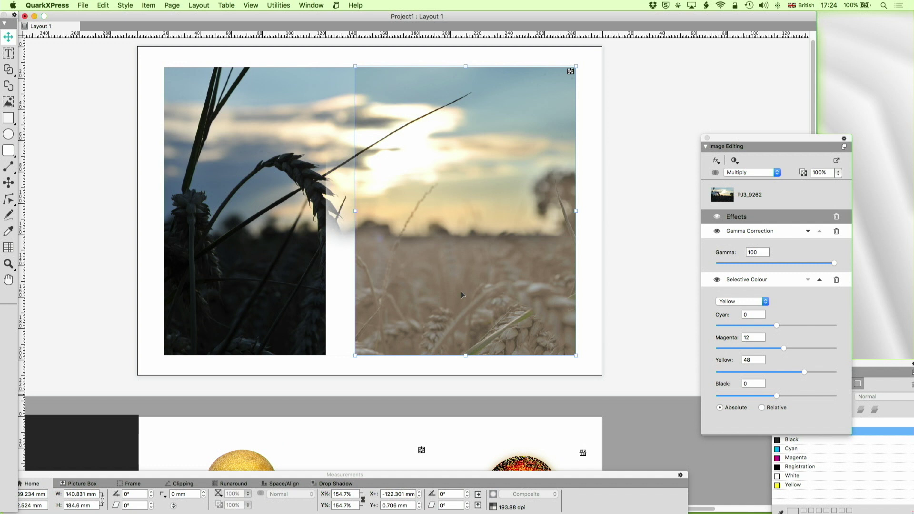
click(749, 174)
click(744, 163)
click(749, 174)
click(742, 186)
drag(355, 241, 340, 229)
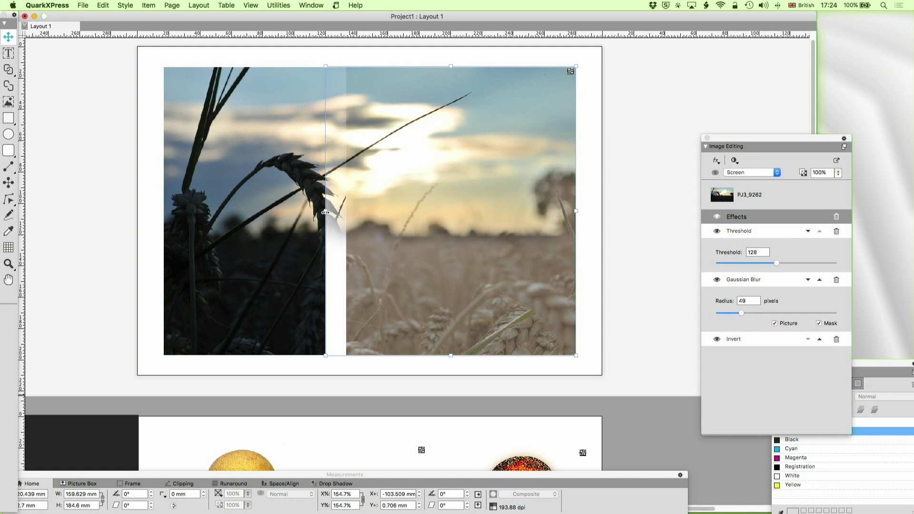
Extend the Threshold overlay and the lightened Multiply picture further left across the wheat photo, and deselect them
drag(325, 212, 215, 220)
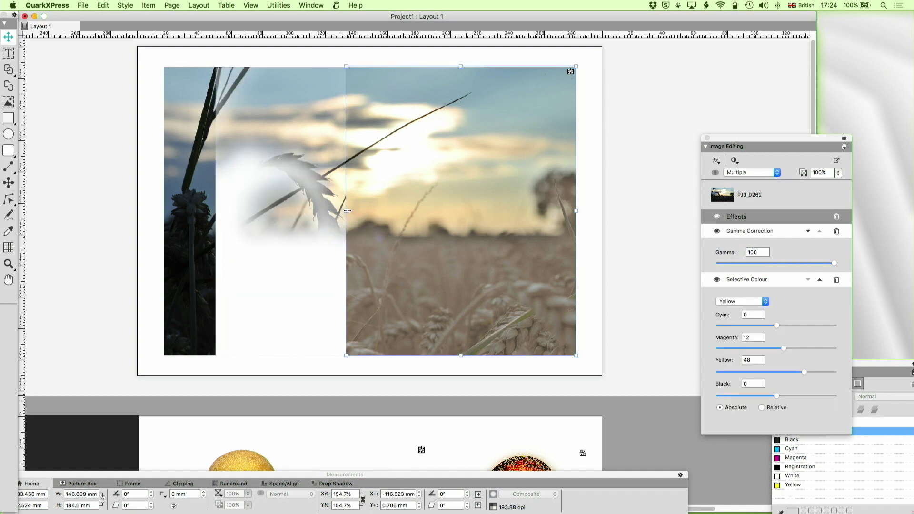
drag(336, 211, 285, 207)
click(633, 176)
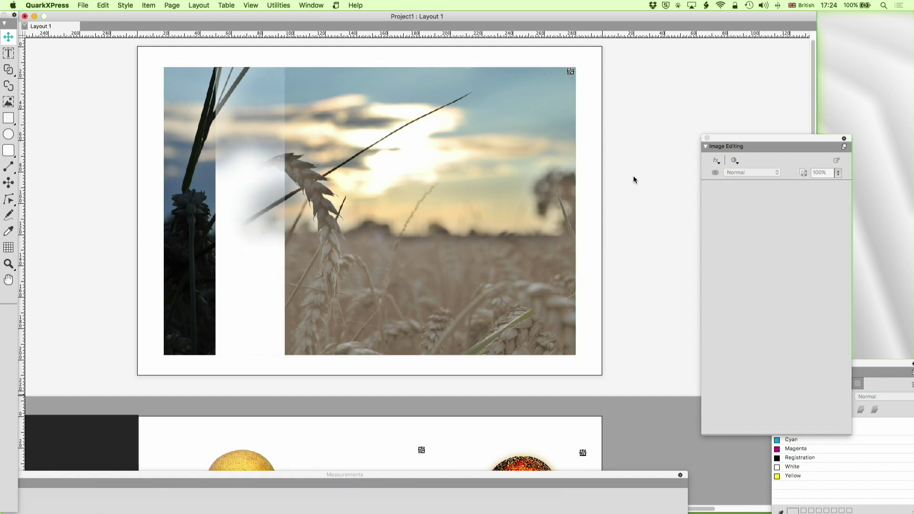
Review the reflected pictures on the second spread and examine the effects applied to the posterized portrait
key(super+minus)
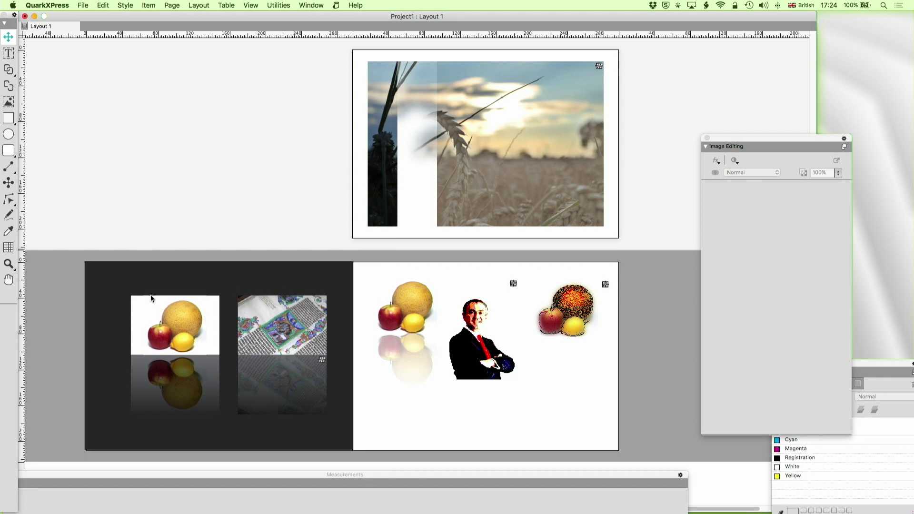
scroll(151, 299, up, 5)
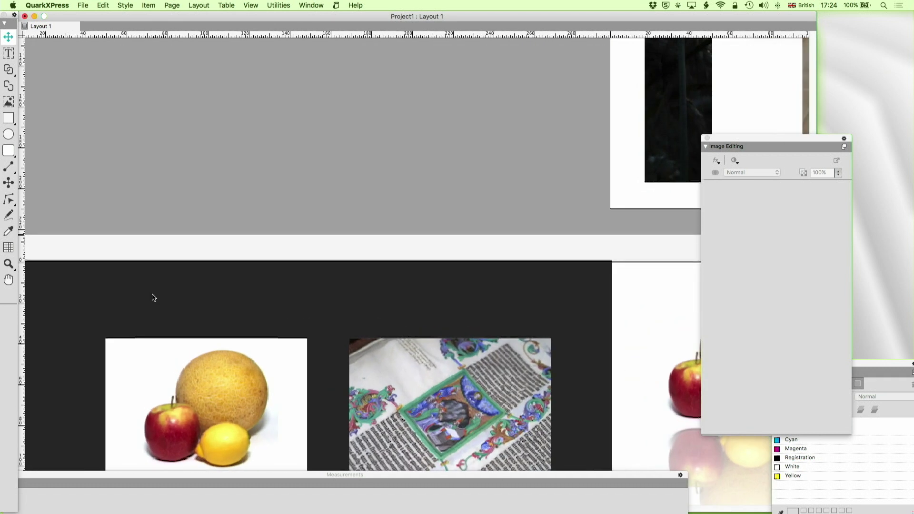
scroll(152, 298, down, 2)
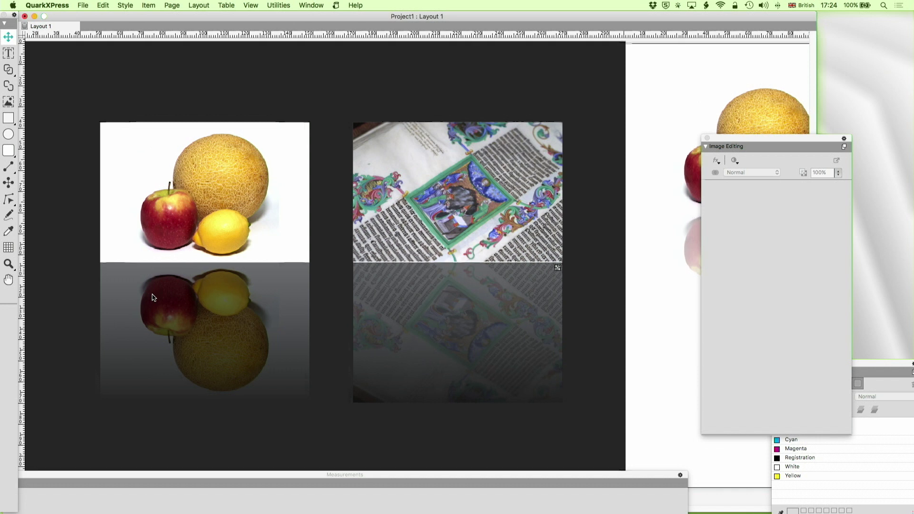
scroll(154, 300, right, 10)
click(499, 271)
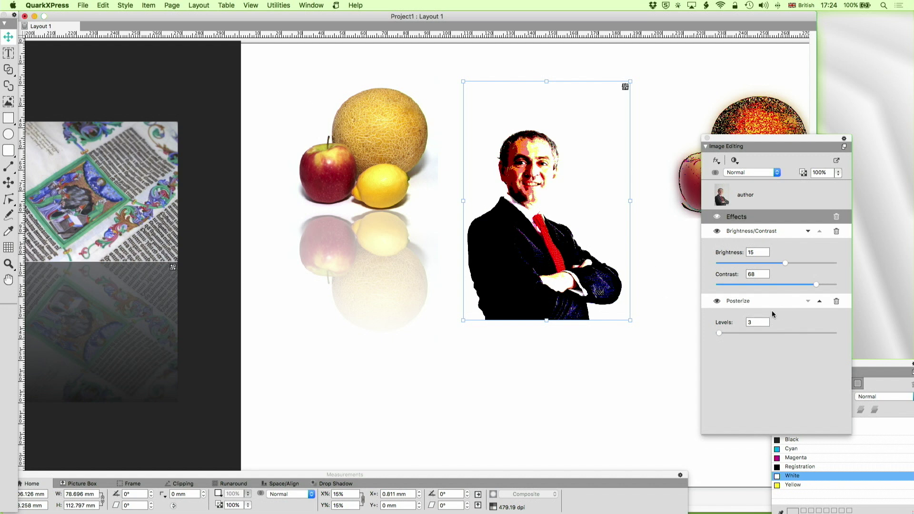
Move the Find Edges fruit picture down off the blurred fruit picture beneath it, and undo the move
scroll(664, 338, right, 5)
click(651, 164)
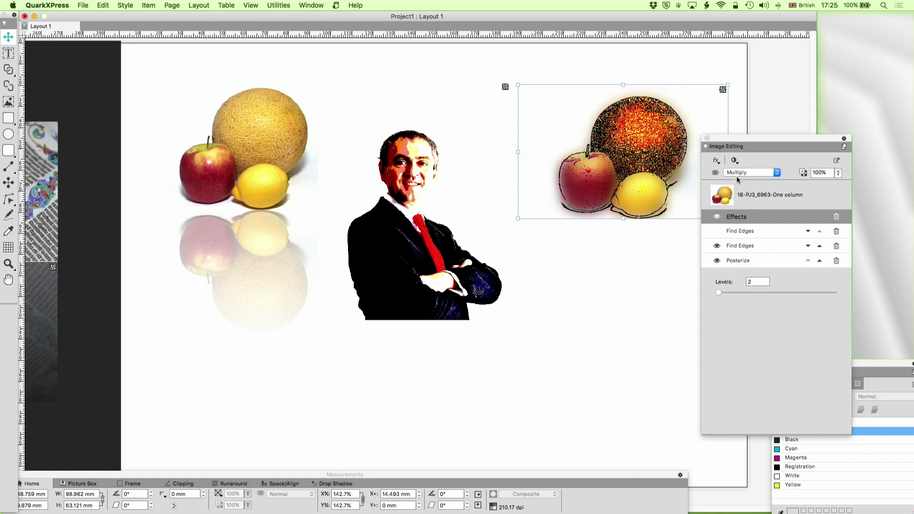
drag(651, 160, 655, 284)
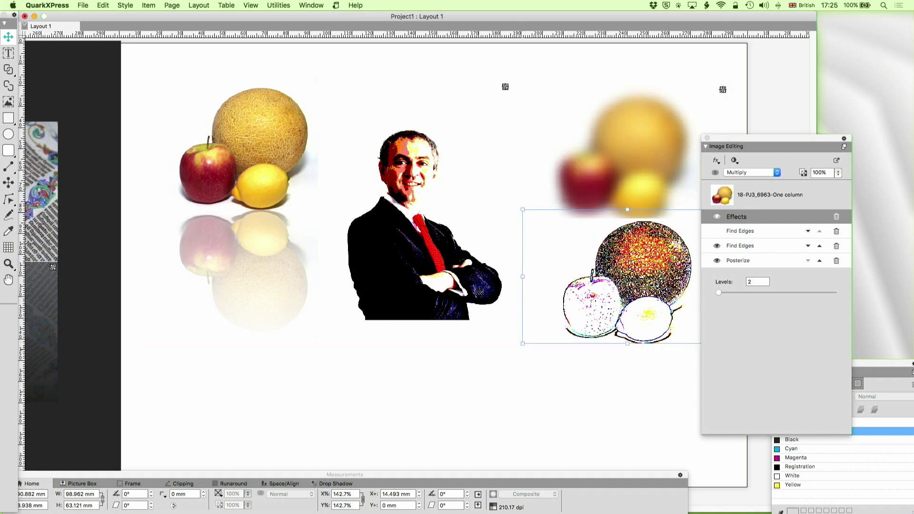
key(super+z)
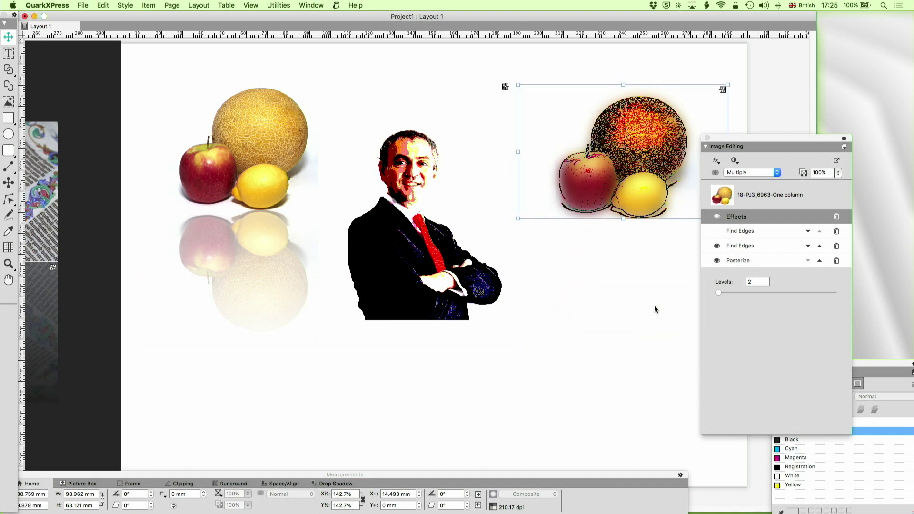